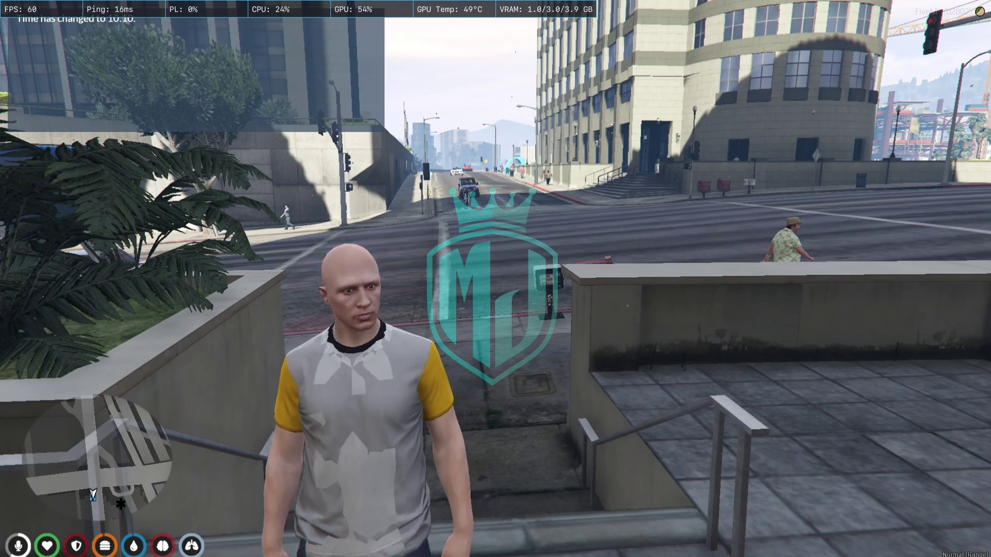
Switch to Chrome and open the aty_icehud GitHub repository linked in the forum post
key(super)
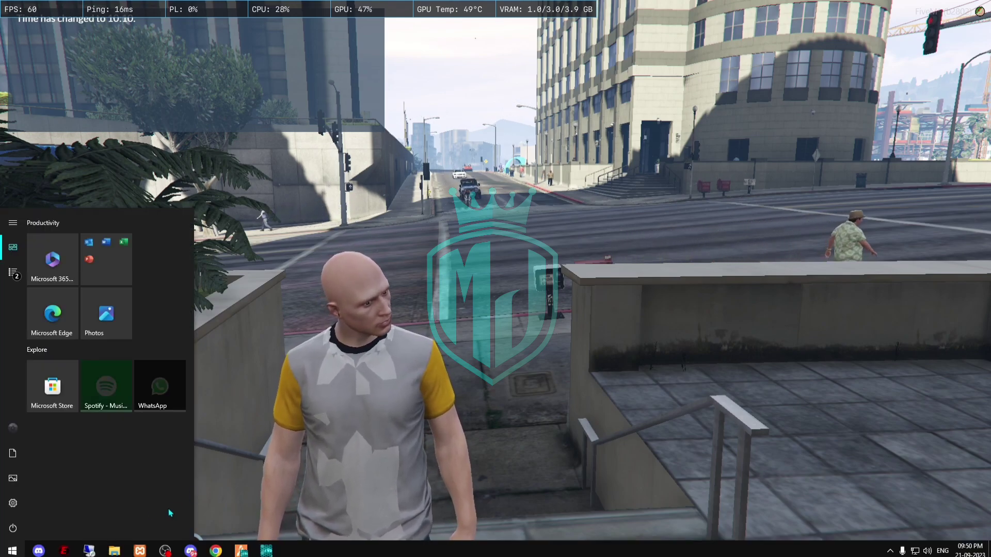
click(216, 550)
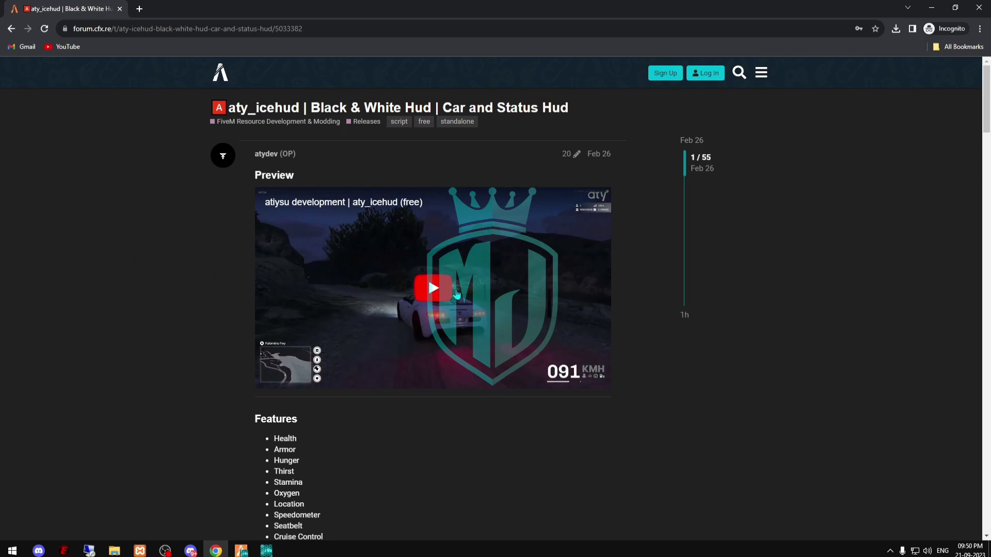
scroll(456, 294, down, 10)
click(401, 349)
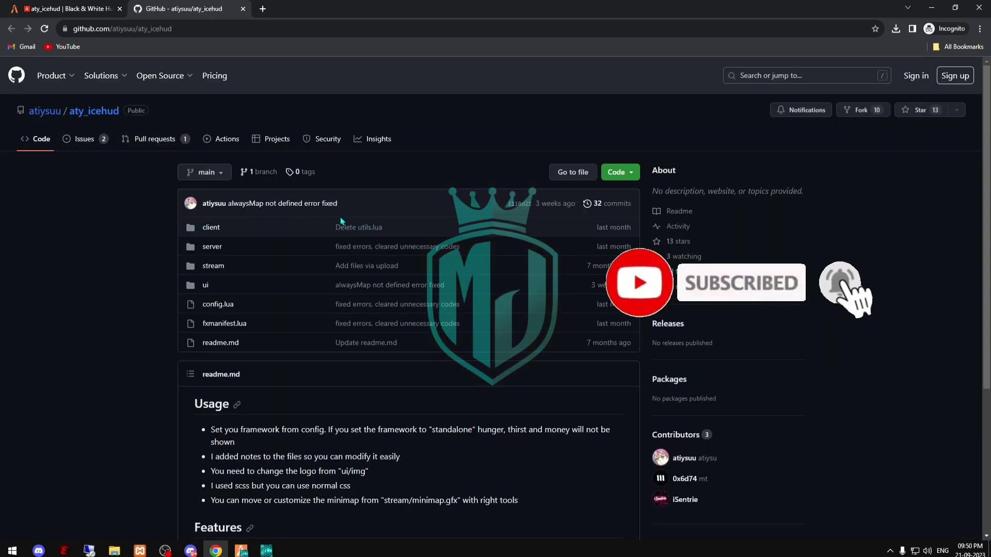
Download the repository as a ZIP and extract its aty_icehud-main folder into the server's resources folder
click(619, 173)
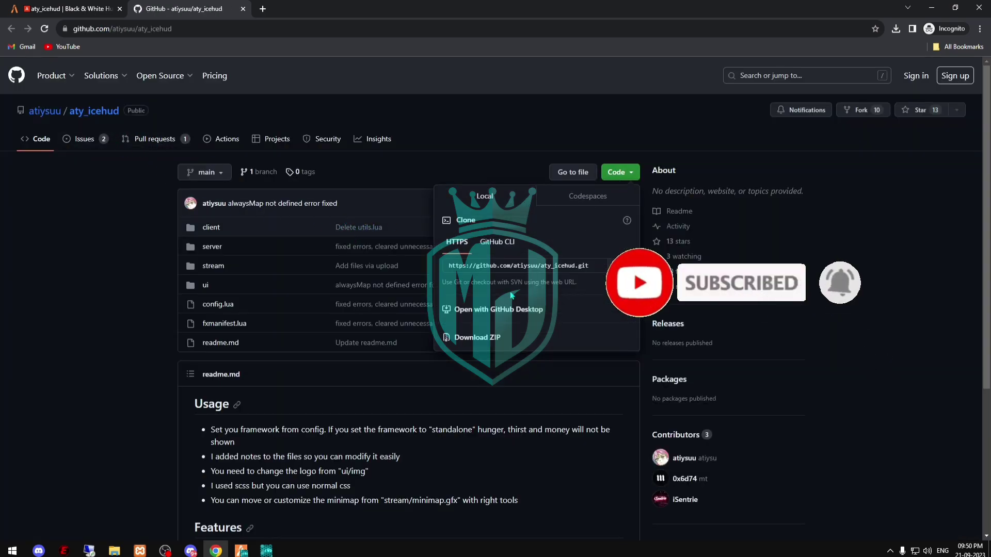
click(477, 337)
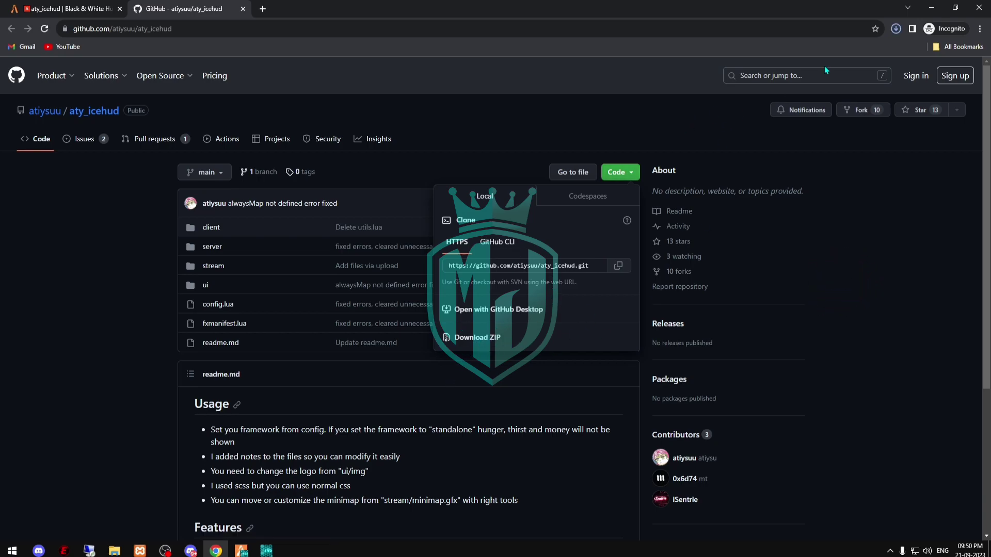
click(895, 29)
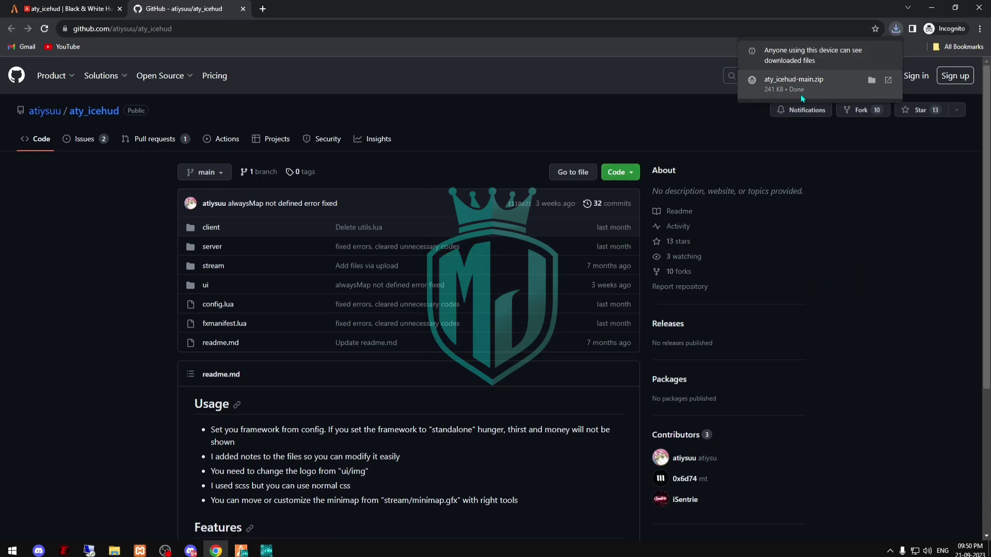
click(815, 84)
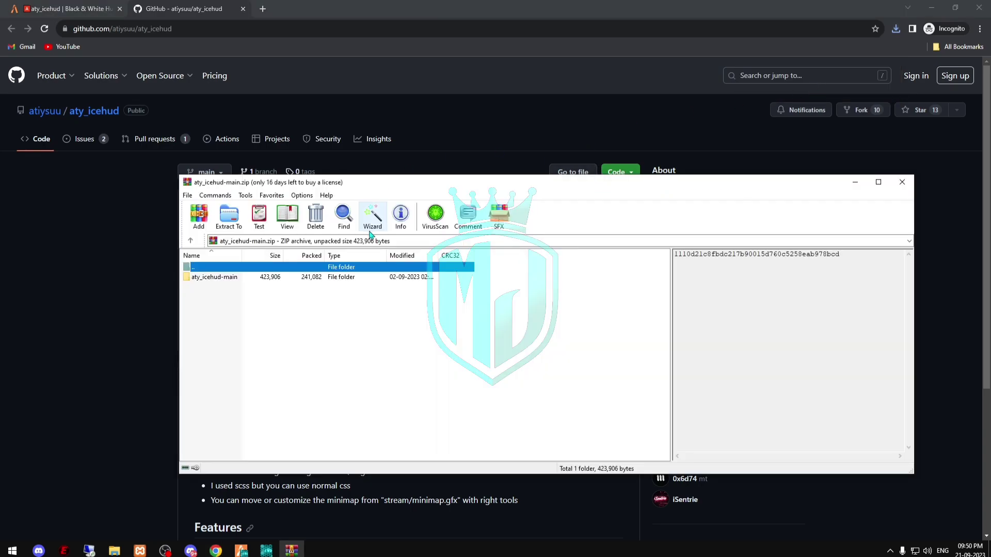
click(296, 282)
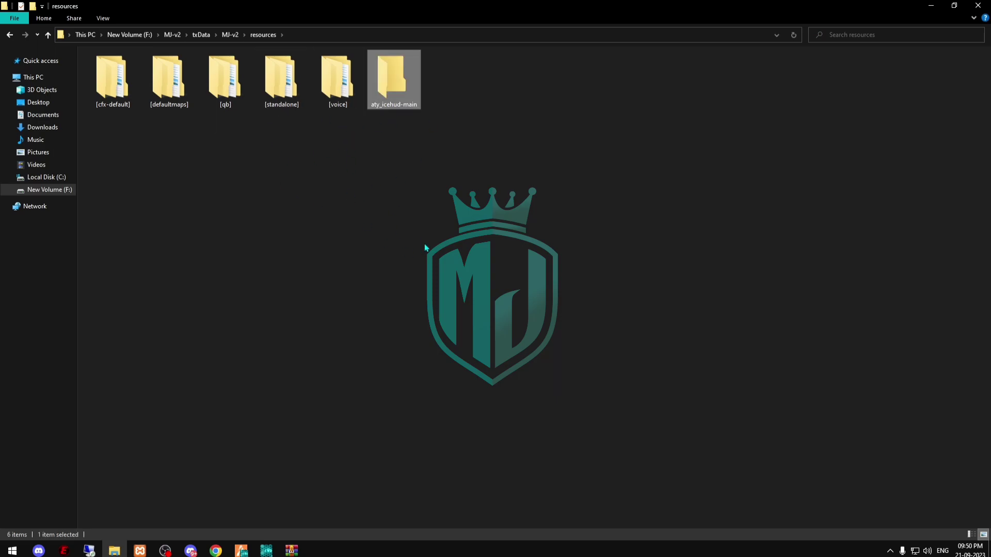
Rename the aty_icehud-main folder to aty_icehud and open it
key(F2)
key(Right)
key(BackSpace)
key(BackSpace)
key(BackSpace)
key(BackSpace)
key(BackSpace)
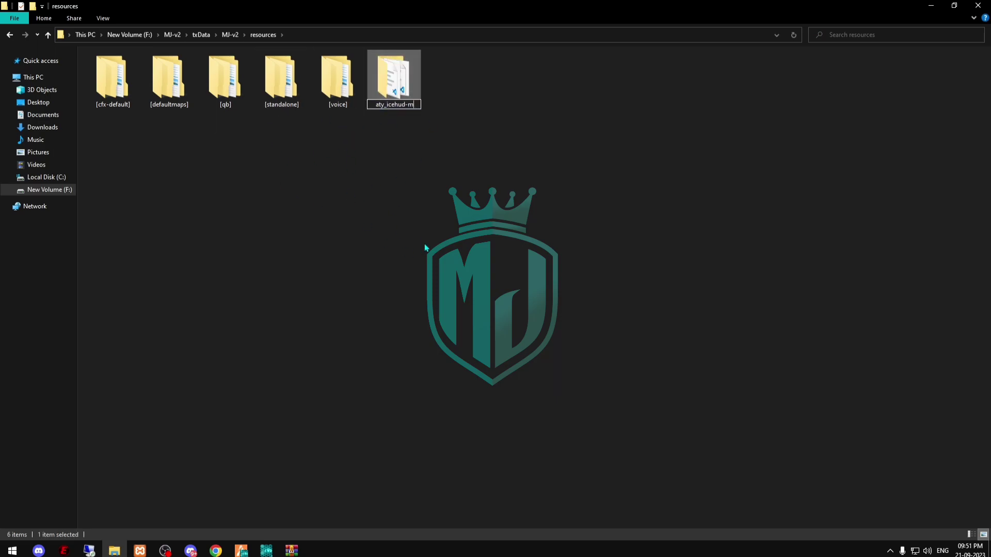
key(ctrl+a)
key(Return)
key(Return)
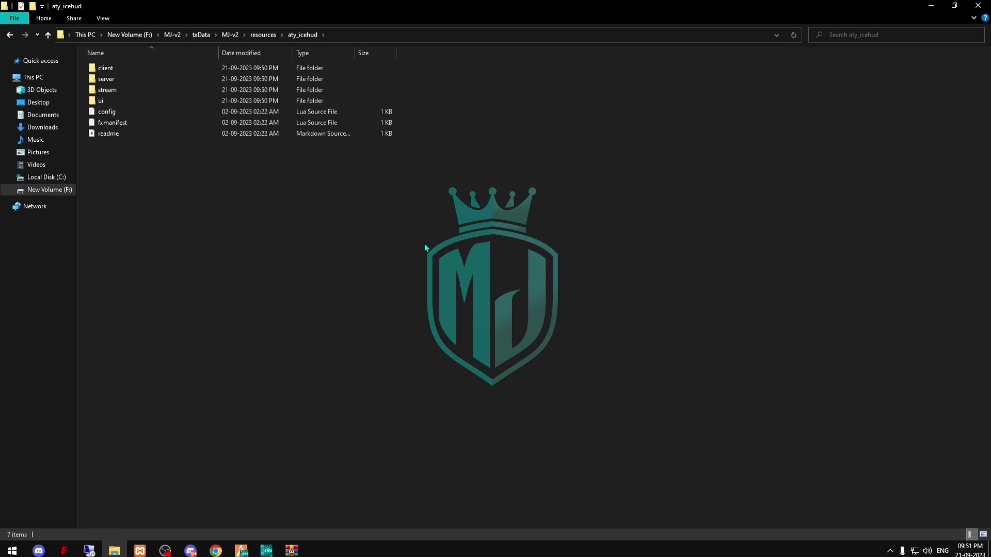
Open the config Lua file from the aty_icehud resource folder in the code editor
click(256, 36)
double_click(394, 82)
double_click(170, 111)
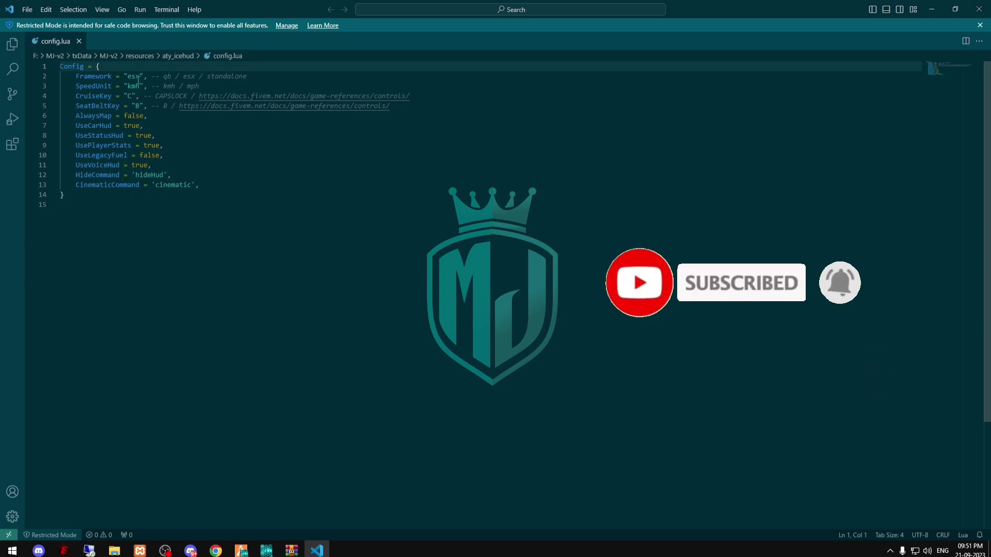
Set the Framework option in config.lua to "qb" and save the file
double_click(133, 75)
text(QB)
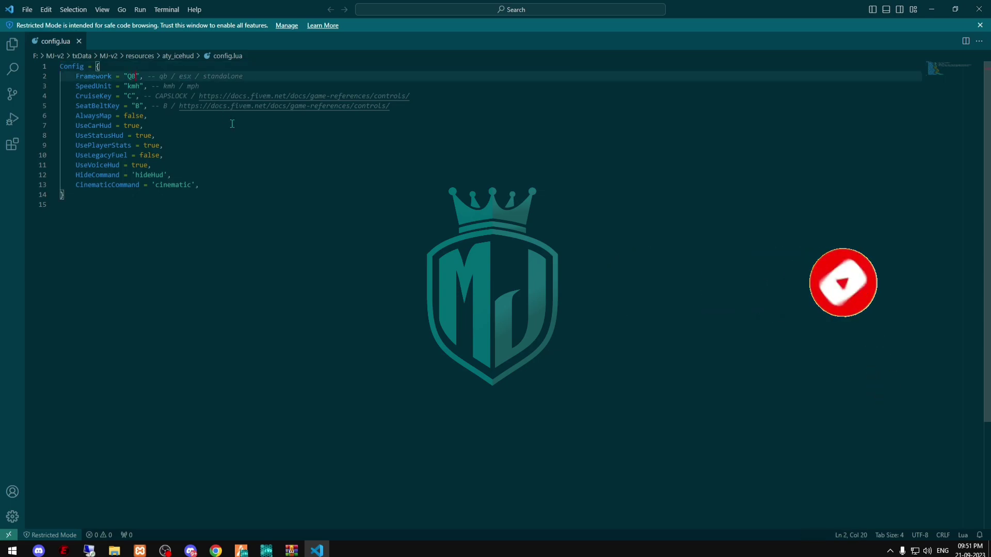
click(280, 174)
double_click(132, 76)
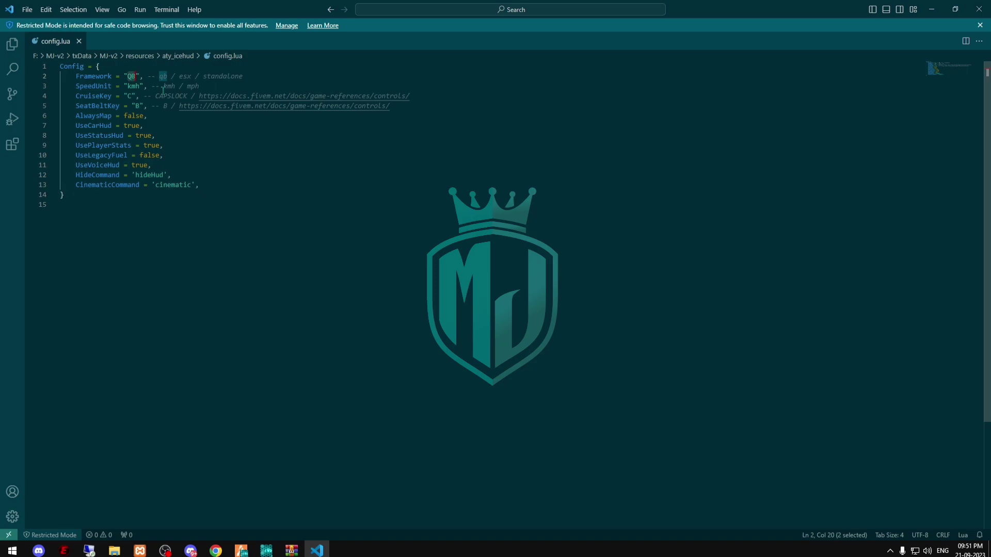
text(qb)
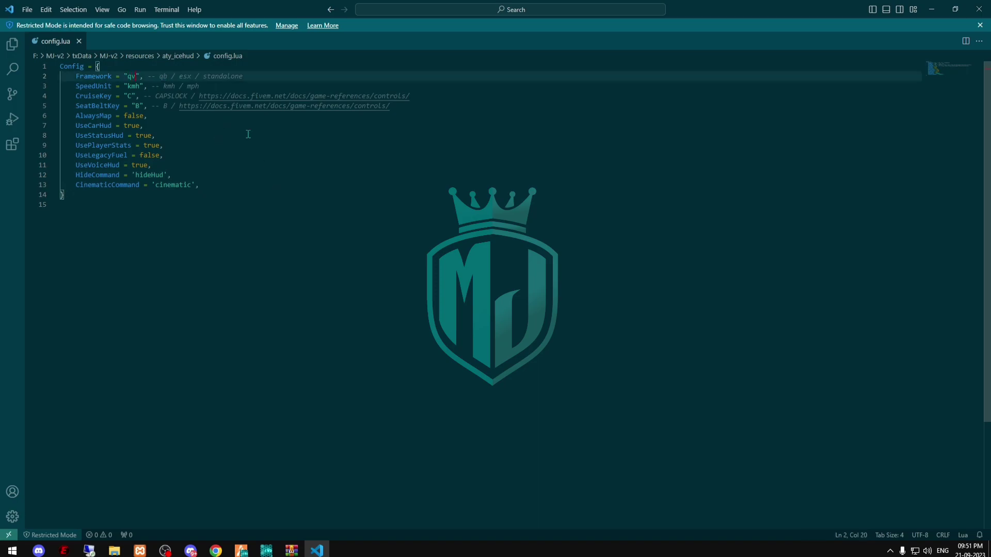
click(248, 134)
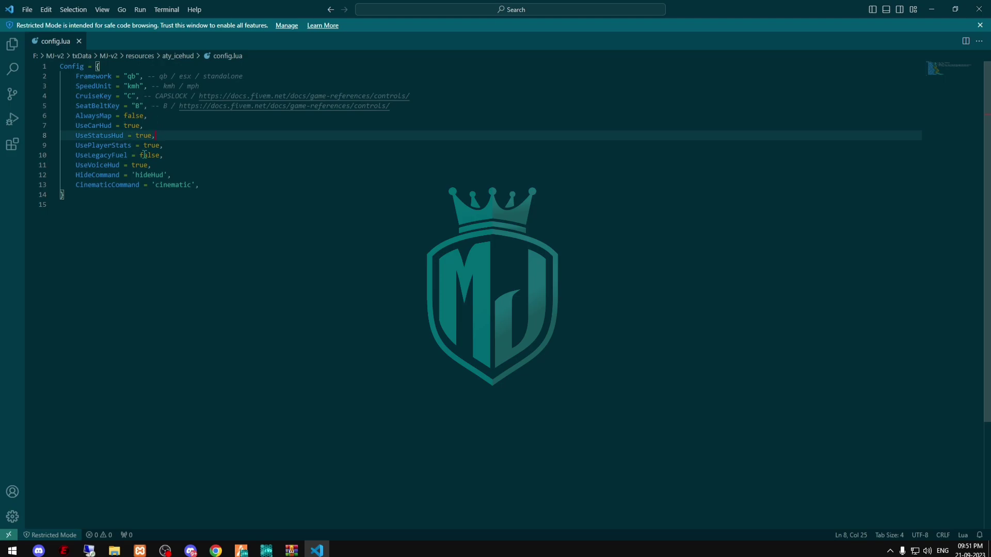
click(162, 261)
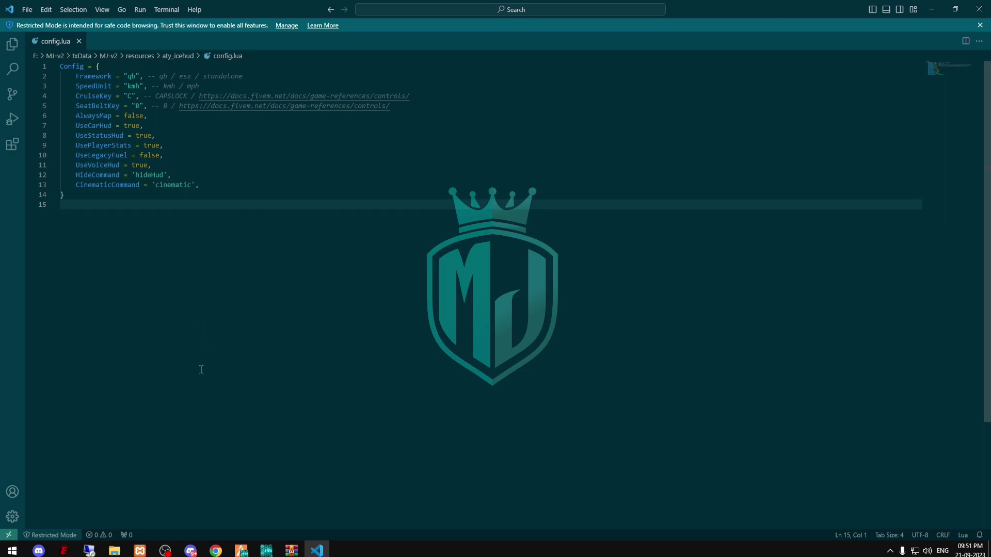
click(931, 9)
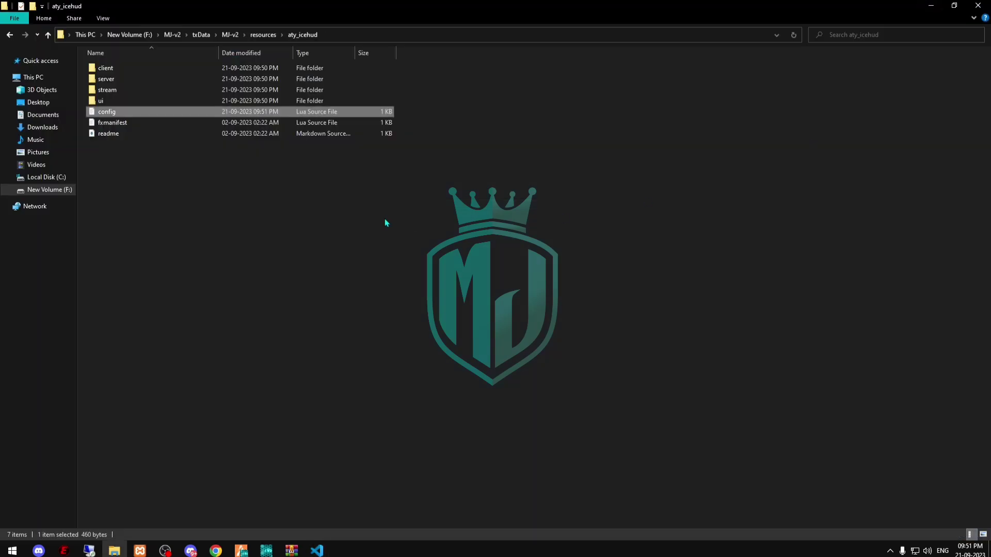
Switch to the FiveM game and run the refresh command in the console
click(261, 37)
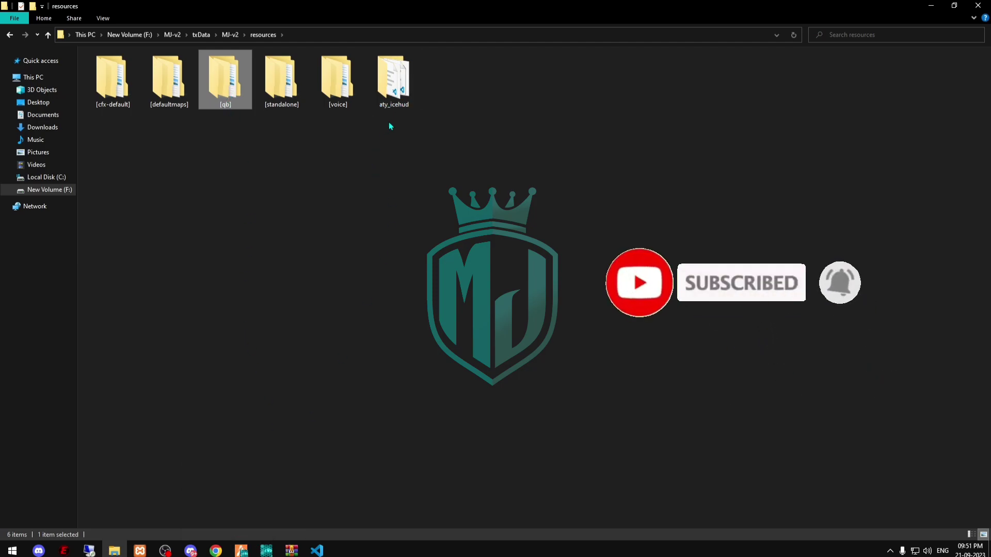
click(241, 550)
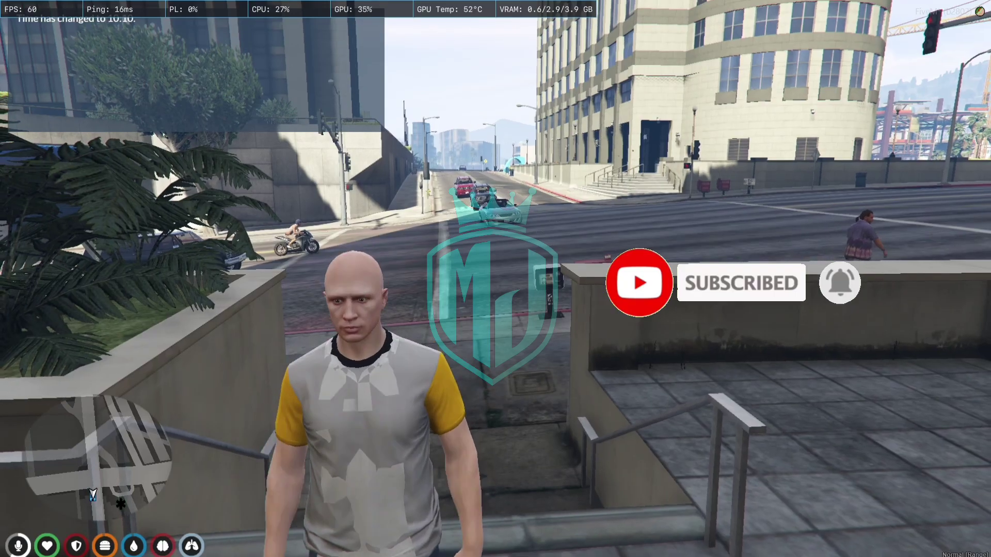
text(refrre)
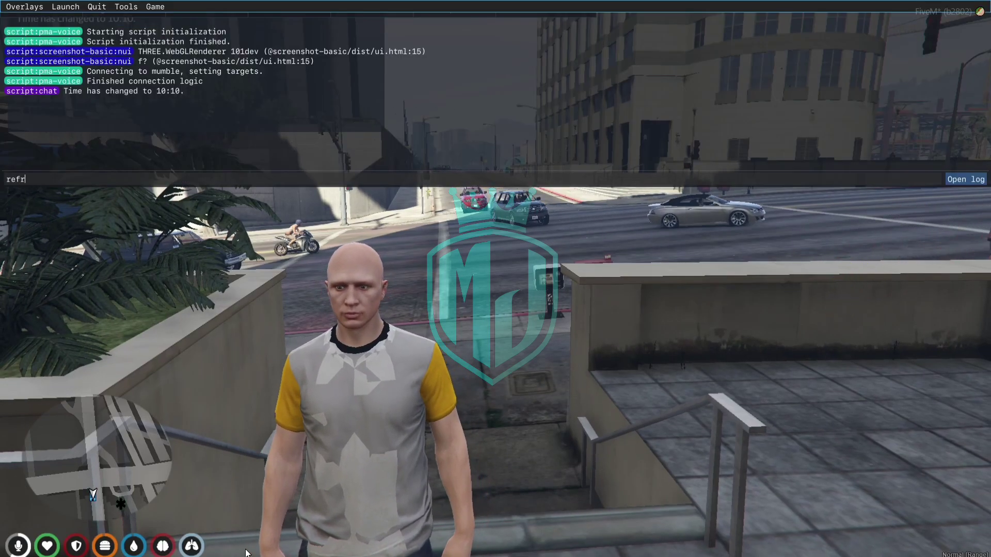
key(BackSpace)
key(BackSpace)
text(esh)
key(Return)
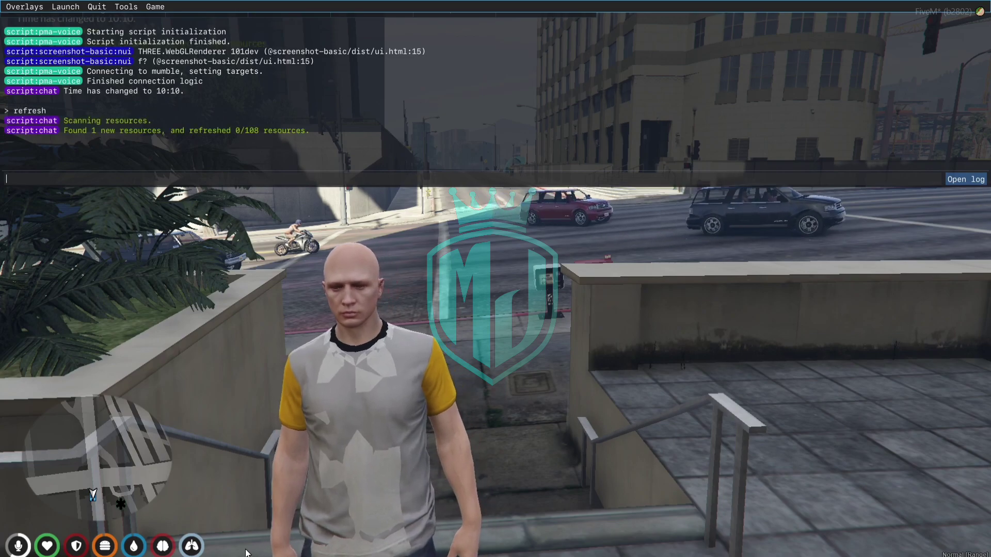
Stop the qb-hud resource and start the new one with "ensure aty_icehud" in the console
text(stop qb-hud)
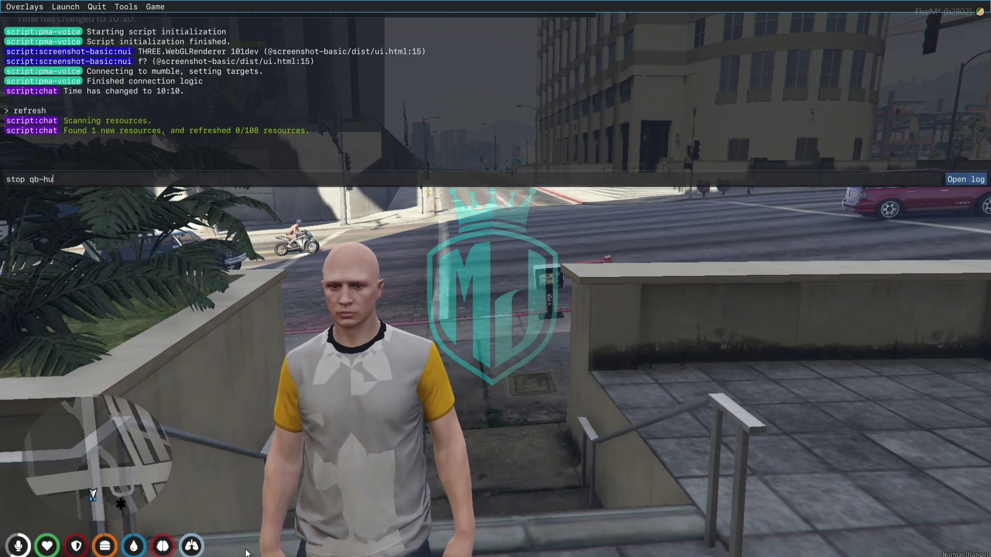
key(Return)
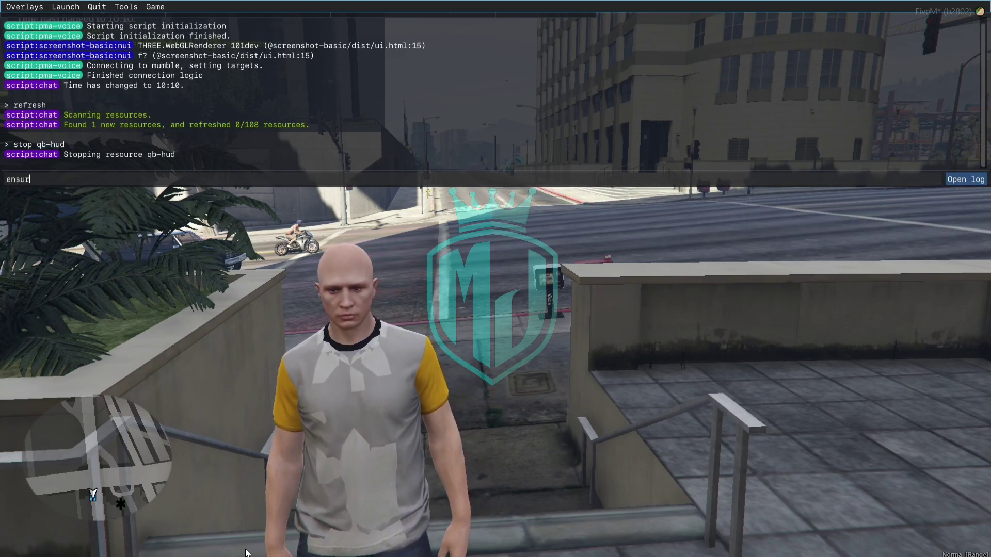
text(ensure aty_icehud)
key(Return)
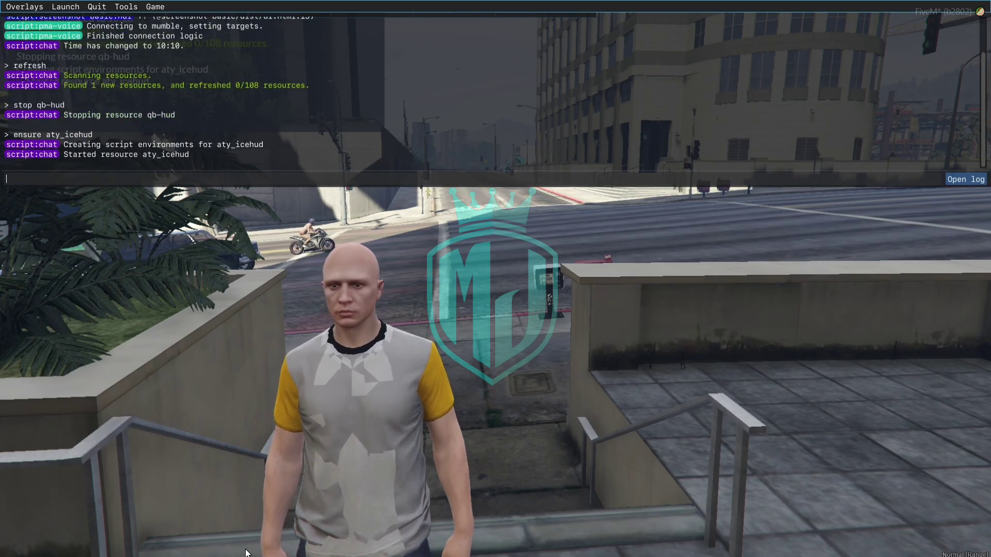
key(F8)
Walk the character around the sidewalk to examine the new HUD's status icons, location and money display
key(w)
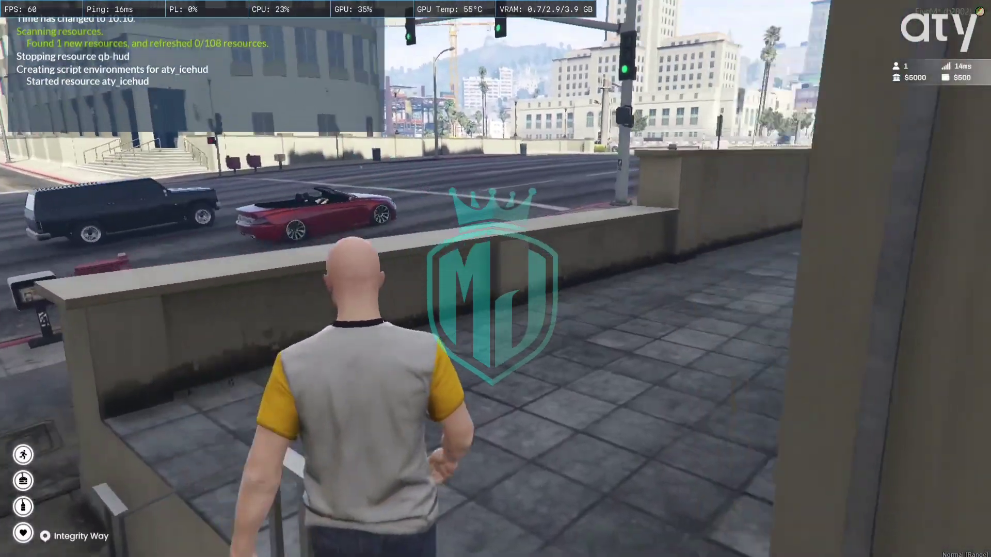
key(w)
key(space)
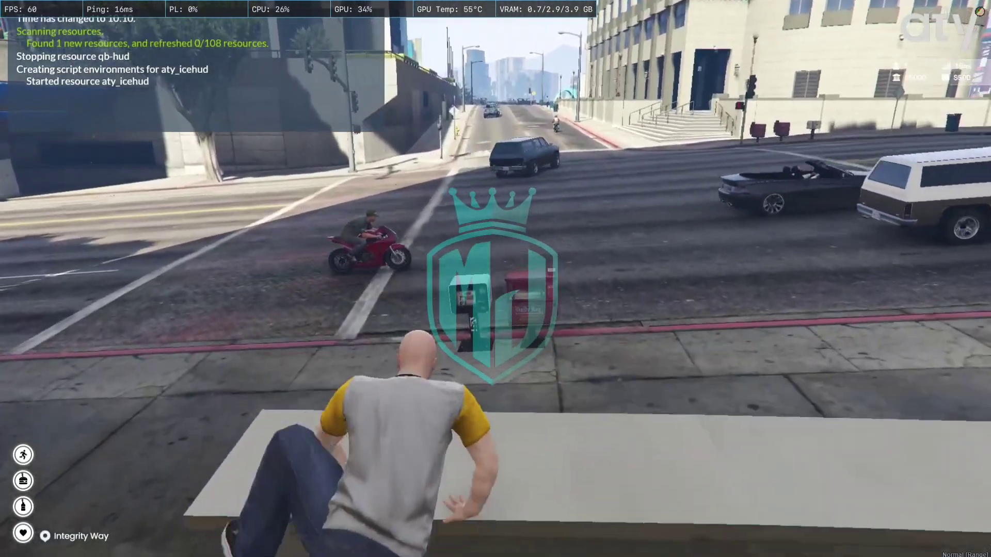
key(w)
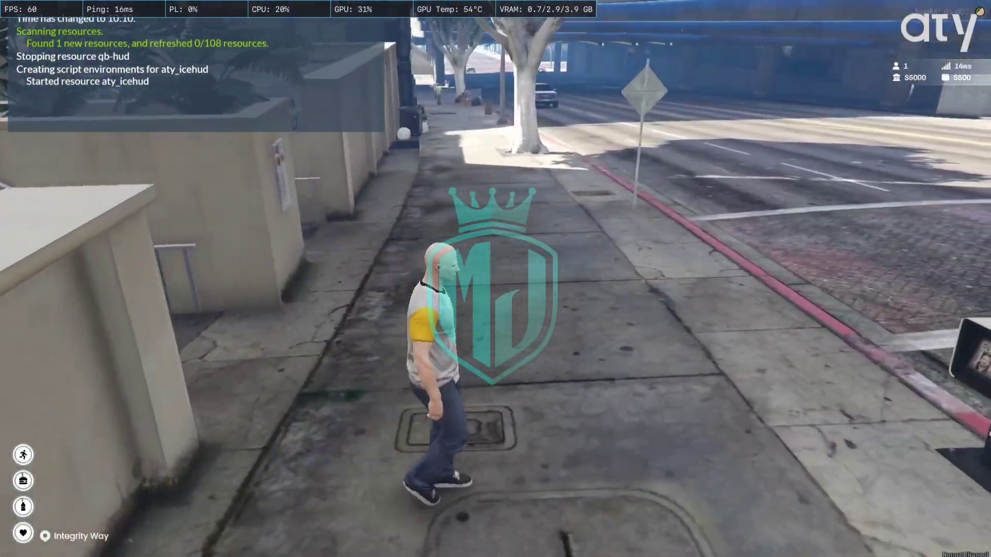
key(F8)
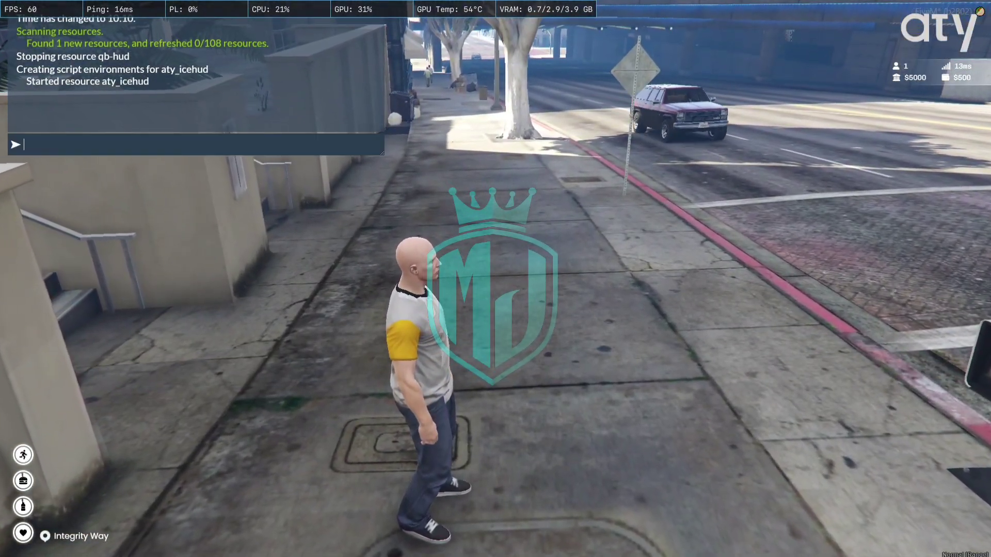
text(/n)
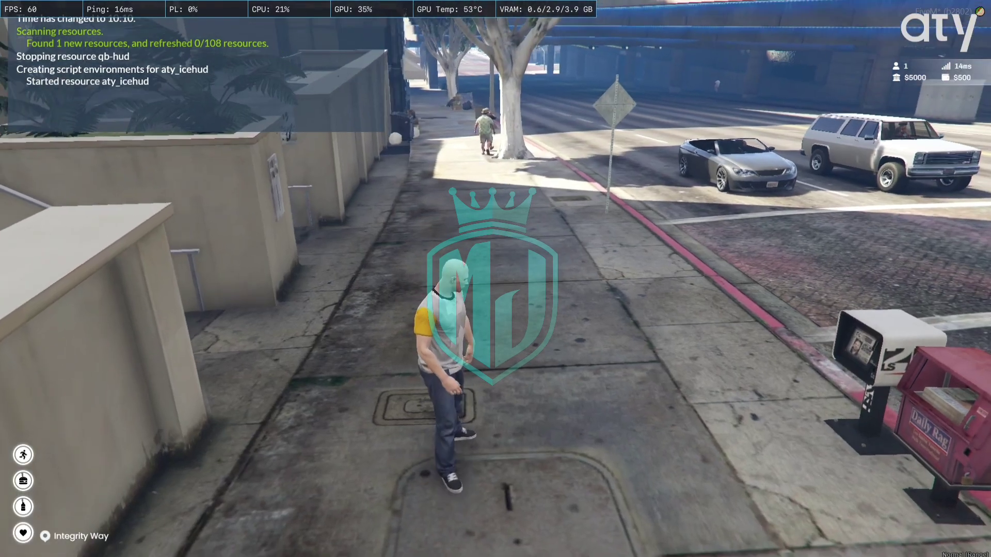
key(s)
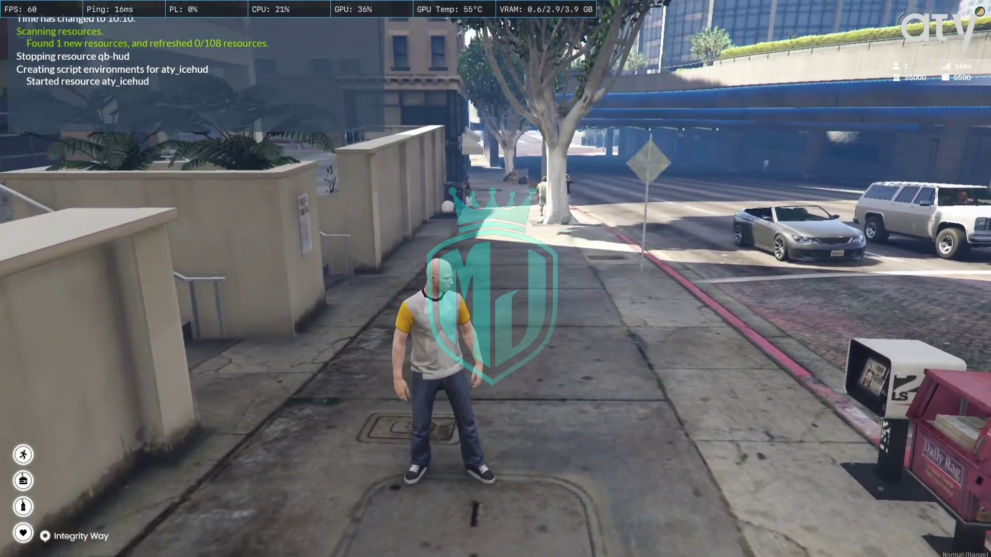
key(s)
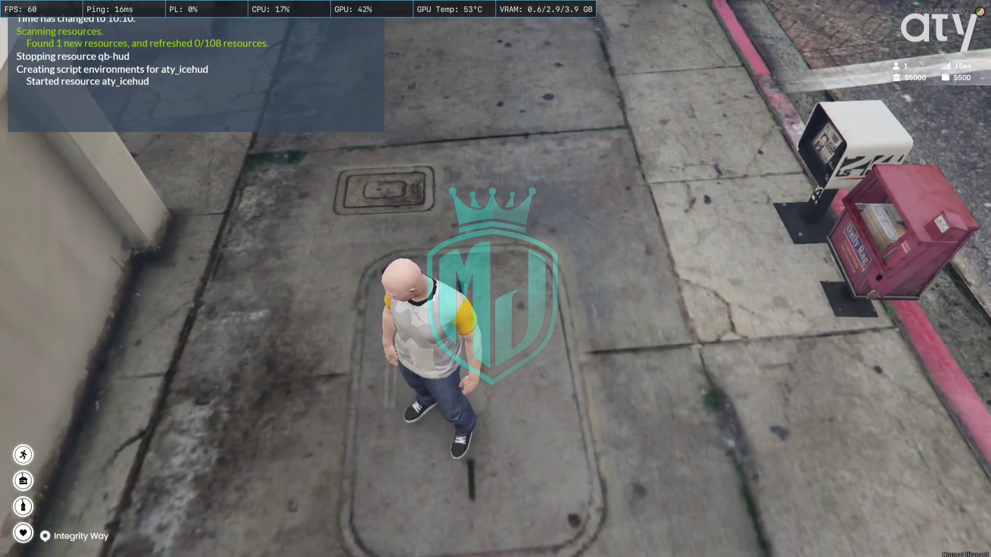
key(w)
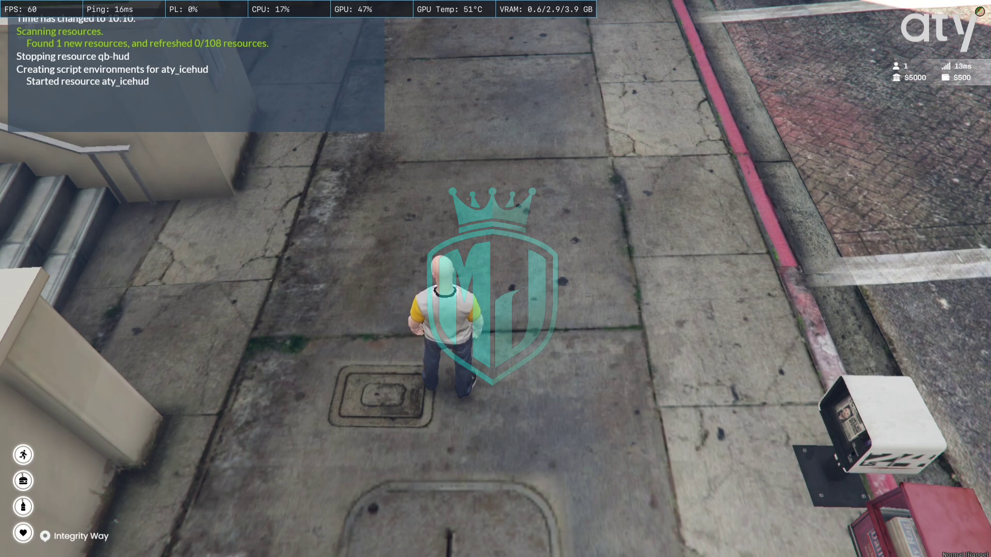
key(w)
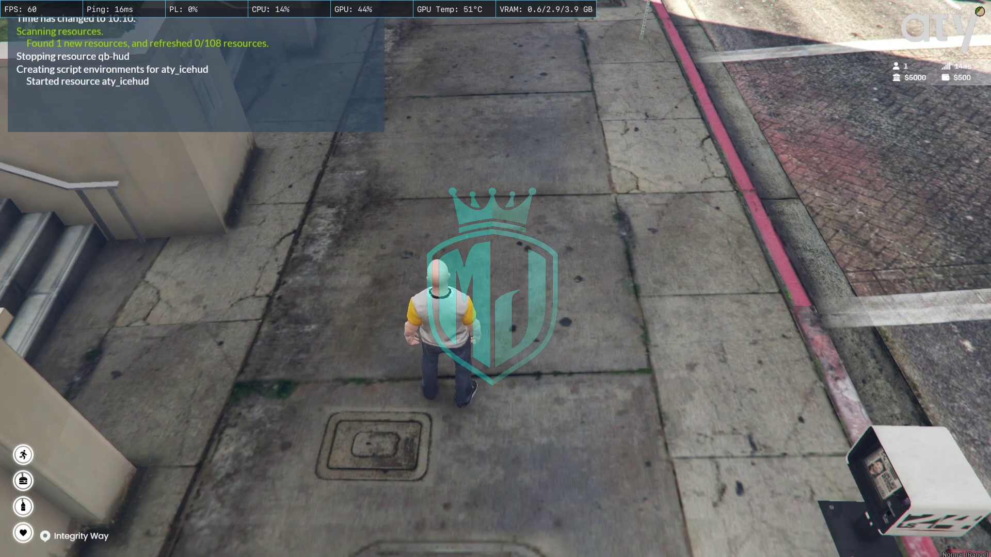
key(w)
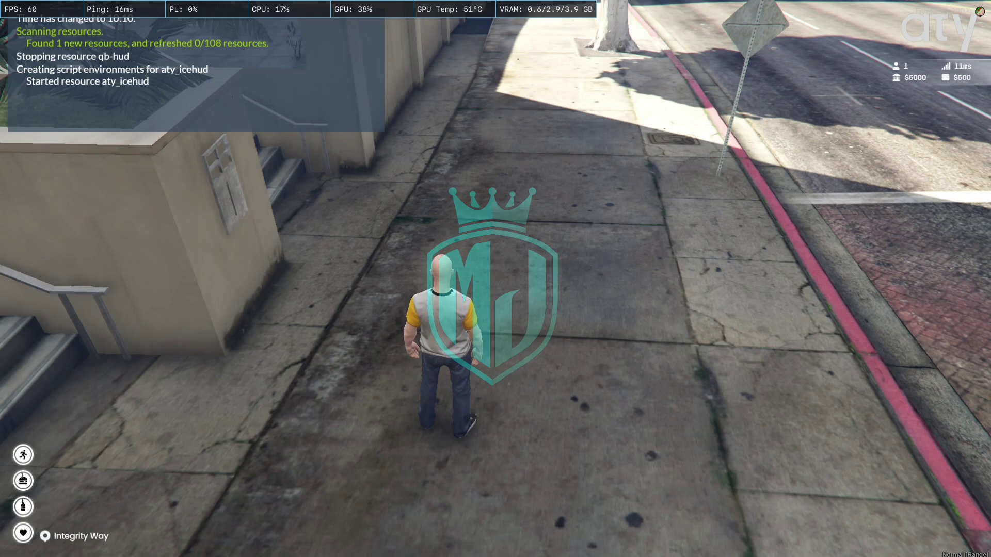
key(w)
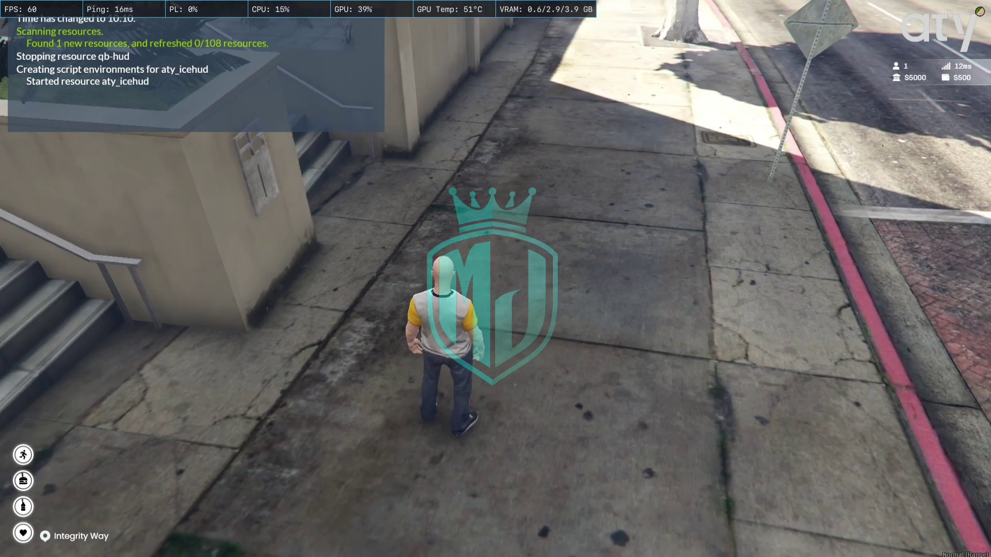
key(w)
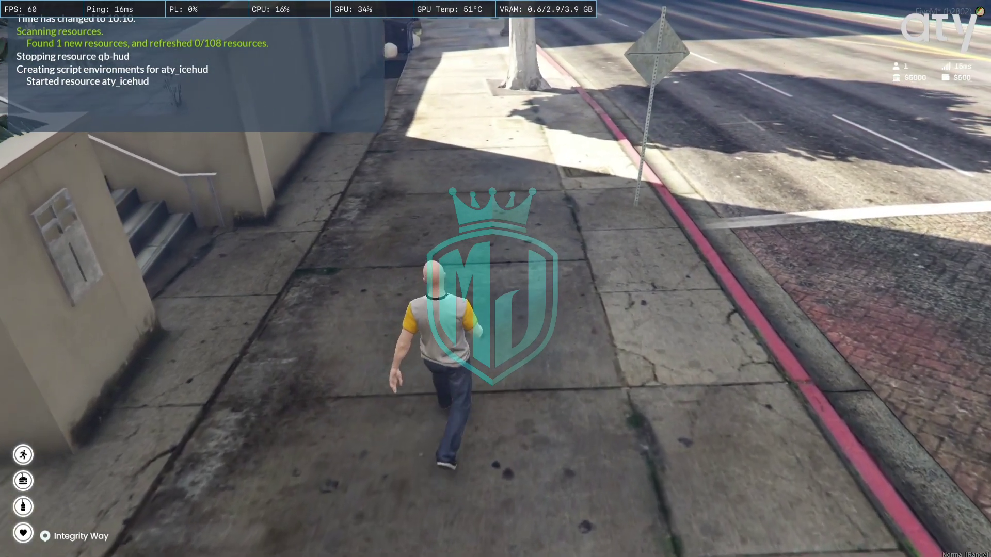
Walk the character along the sidewalk and spawn a T20 vehicle with the chat command "/CAR T20"
key(s)
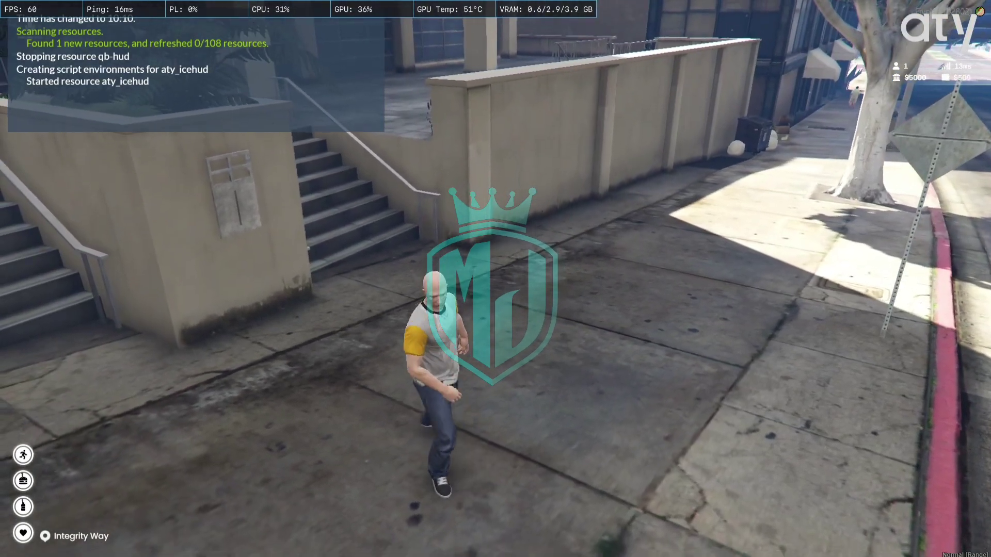
text(w)
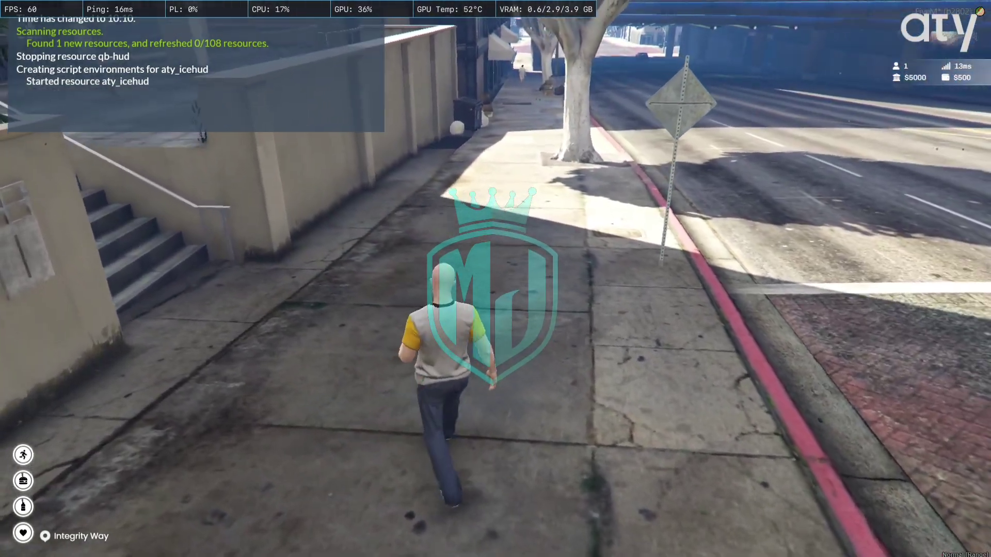
text(t/CAR T20)
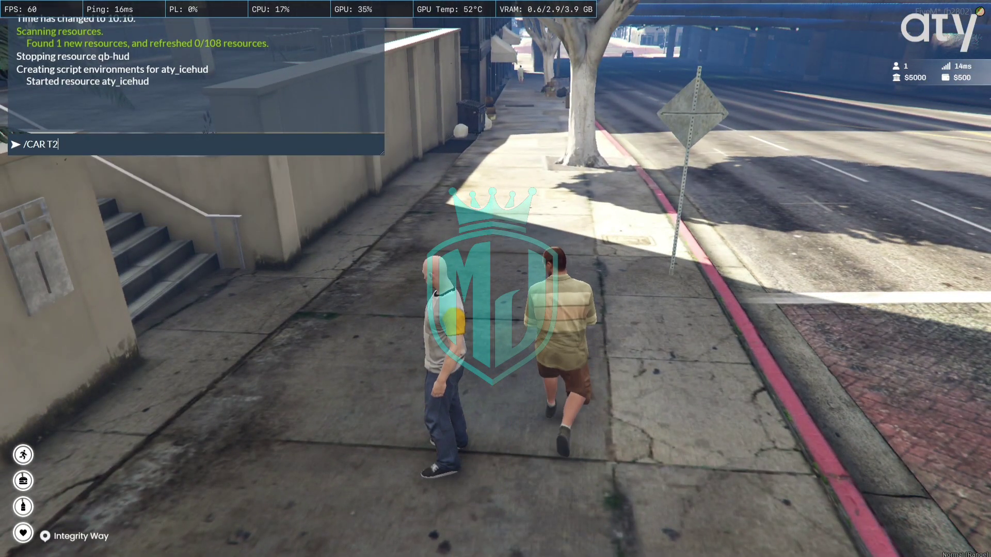
key(Return)
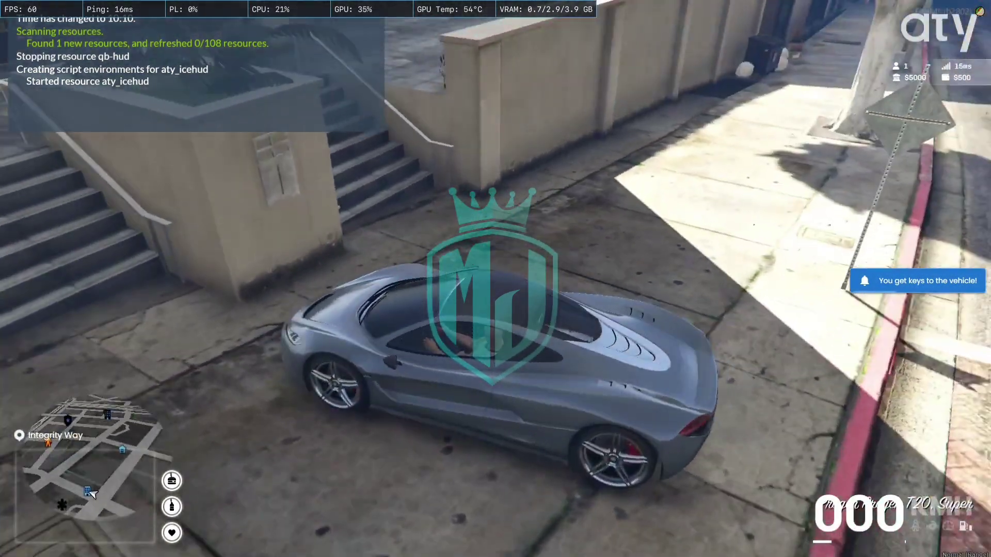
Switch to config.lua in Visual Studio Code and set the AlwaysMap option to true
click(741, 353)
key(super)
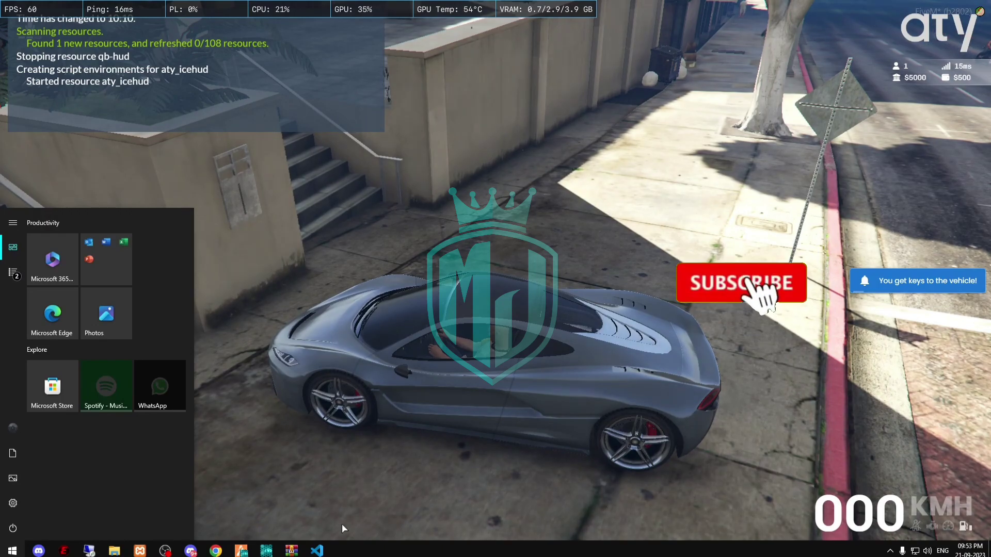
click(316, 551)
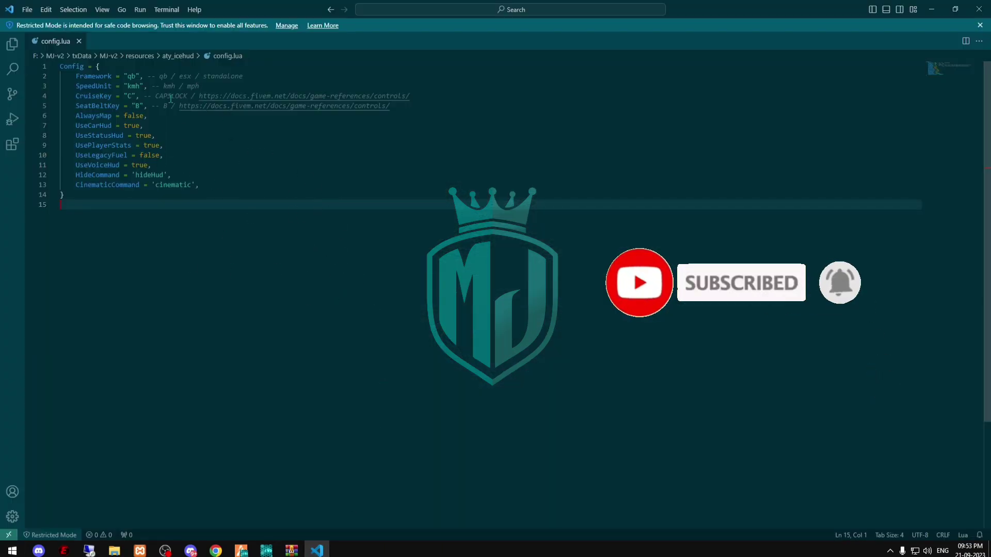
double_click(128, 117)
click(92, 116)
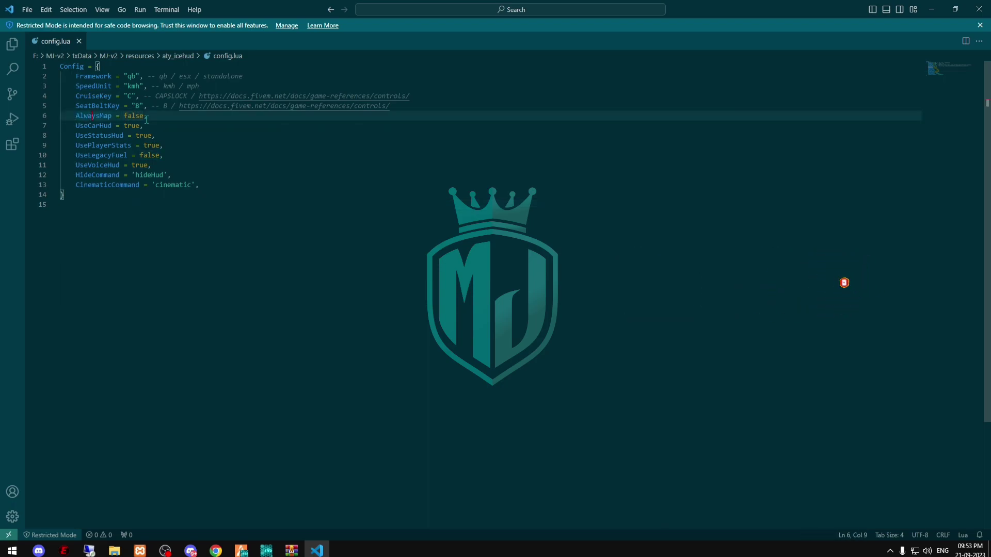
double_click(138, 117)
text(tru)
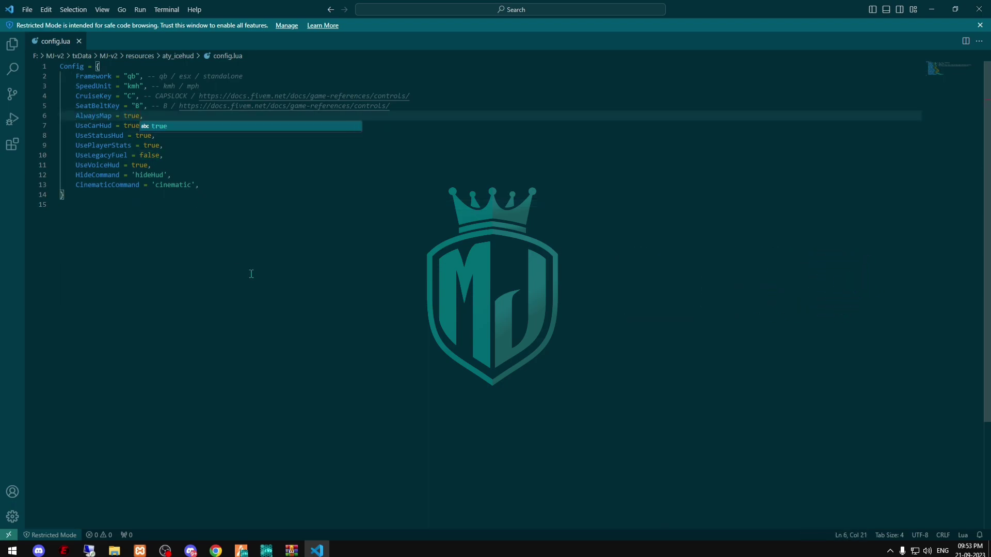
click(251, 273)
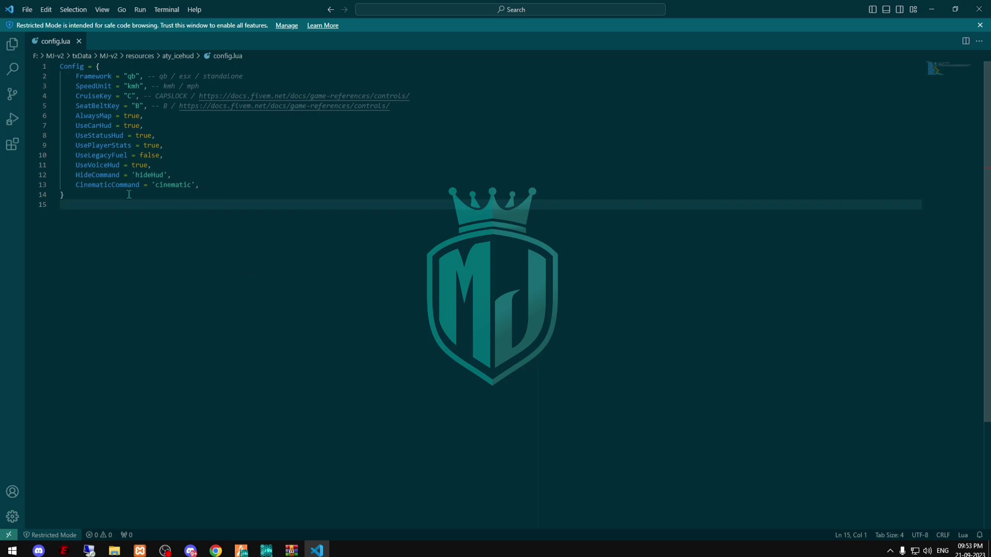
Set the UseLegacyFuel option in config.lua to true
double_click(155, 156)
text(tru)
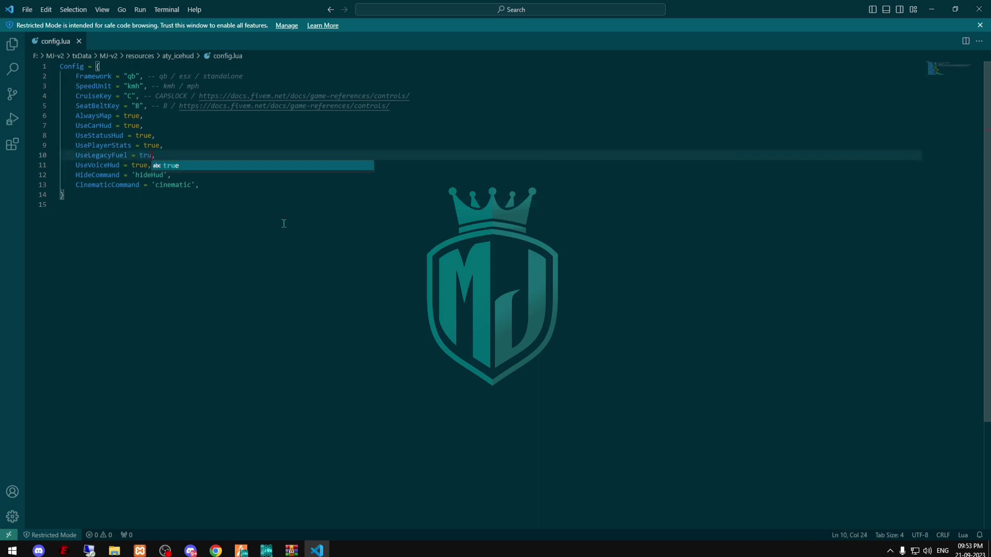
text(e)
click(321, 252)
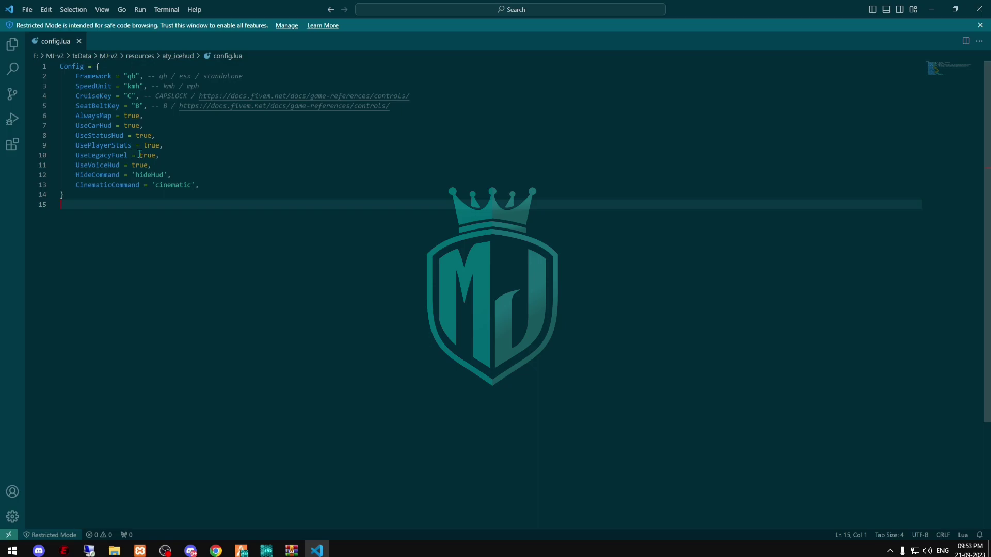
drag(140, 154, 163, 156)
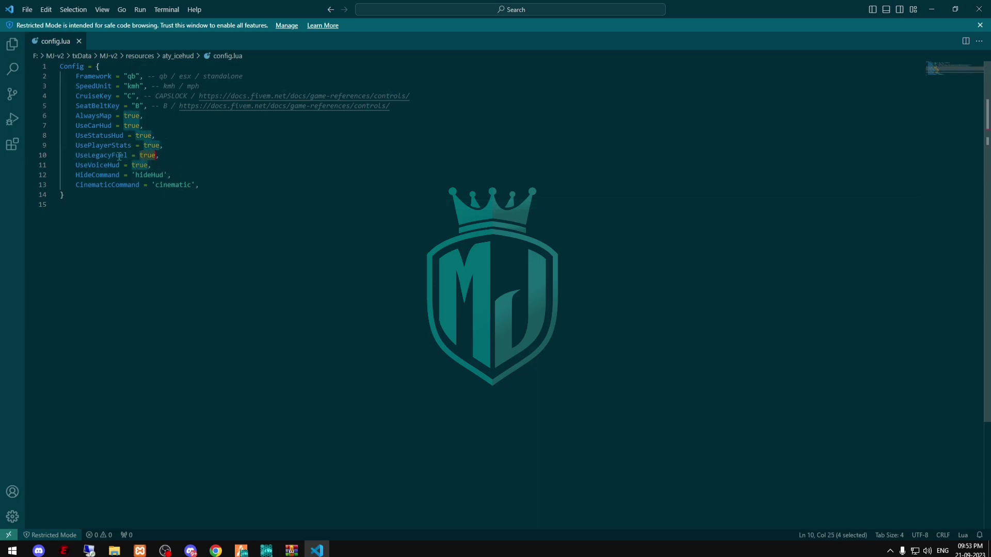
click(200, 175)
click(234, 292)
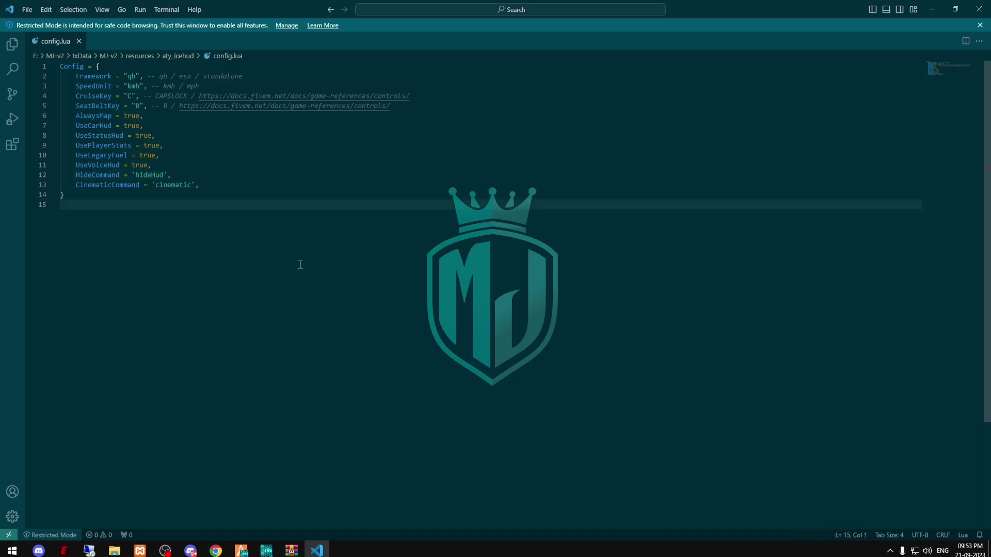
Switch back to the FiveM game, restart the aty_icehud resource from the console, and drive the car off the sidewalk
click(248, 551)
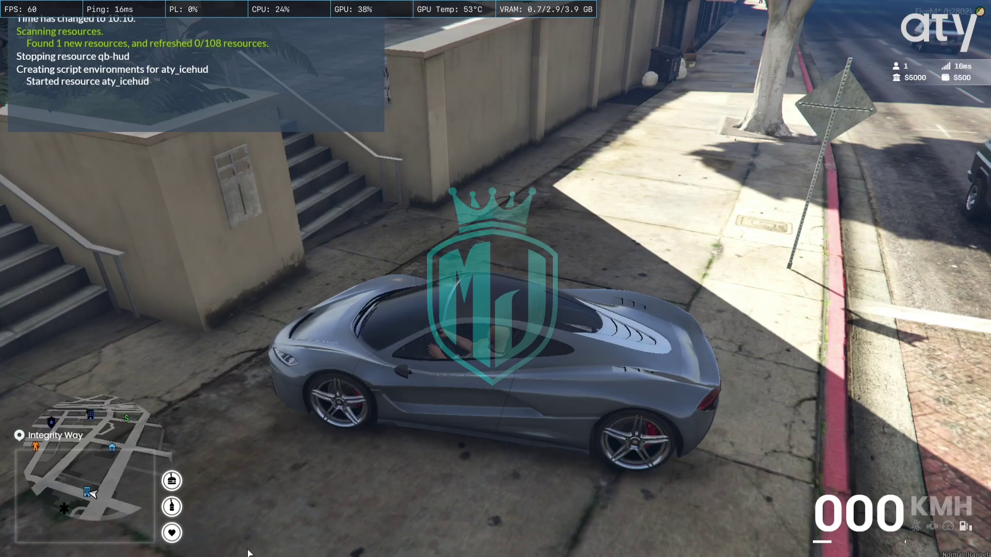
key(F8)
key(Return)
key(F8)
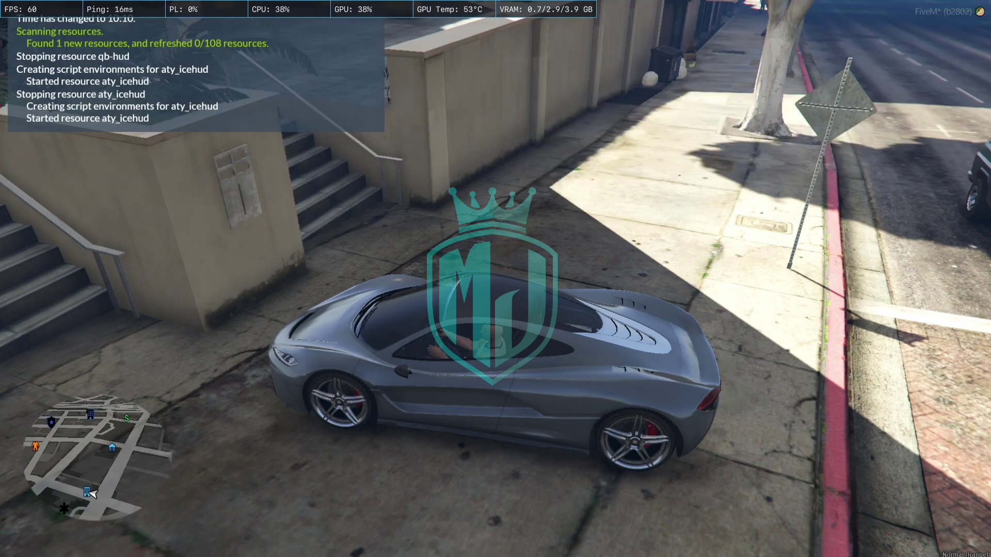
key(w)
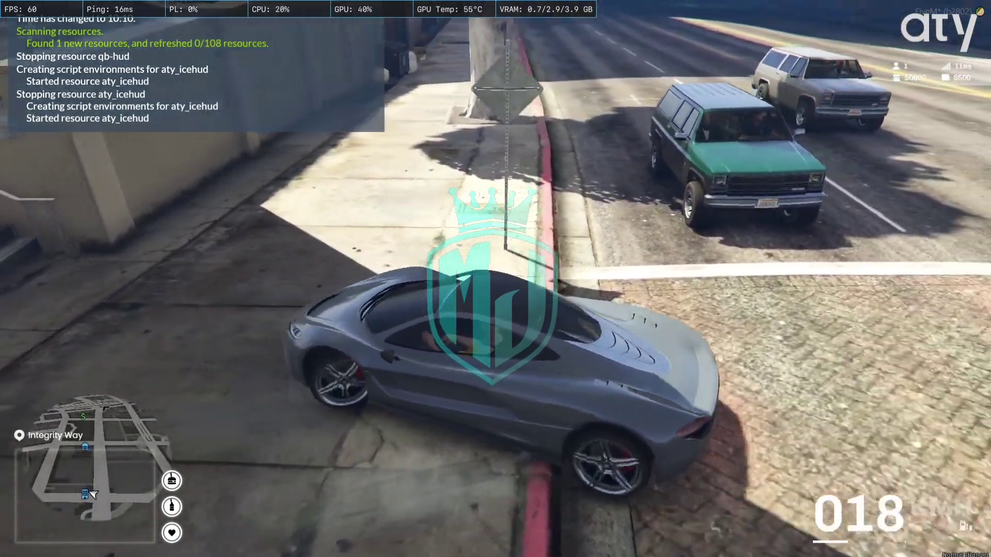
Hide the HUD with the chat command "/hidehud" and run it again to bring the HUD back
text(t/jo)
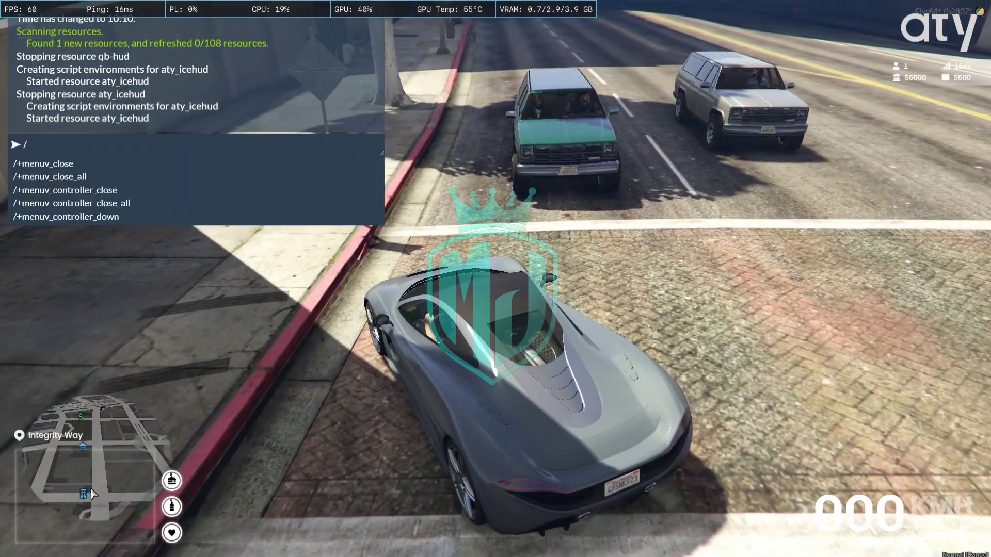
key(BackSpace)
key(BackSpace)
text(hid)
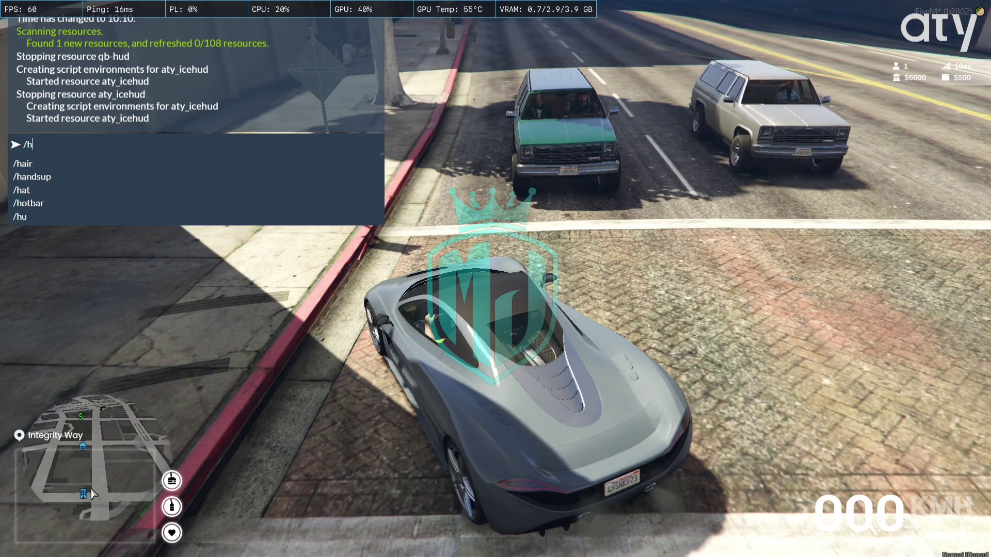
text(ud)
key(Return)
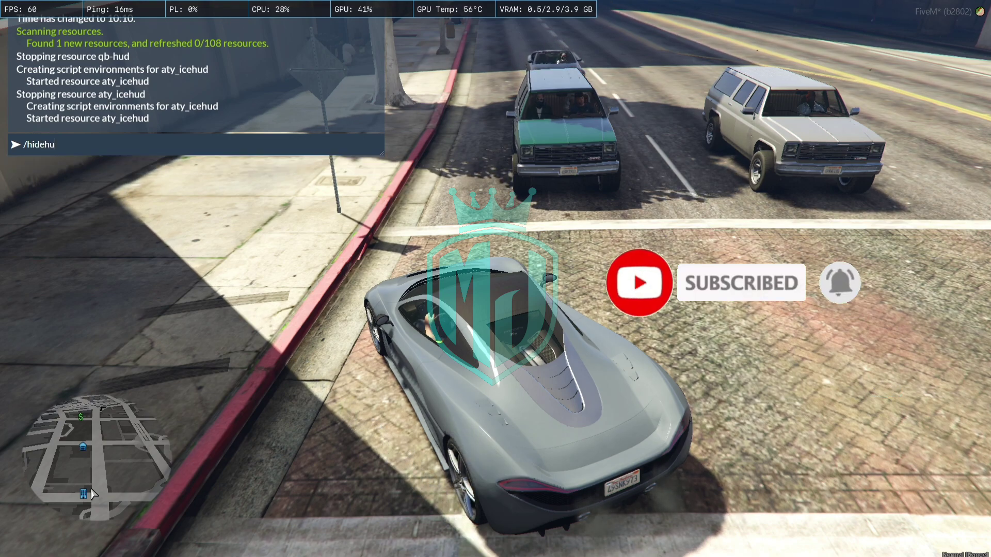
text(d)
key(Return)
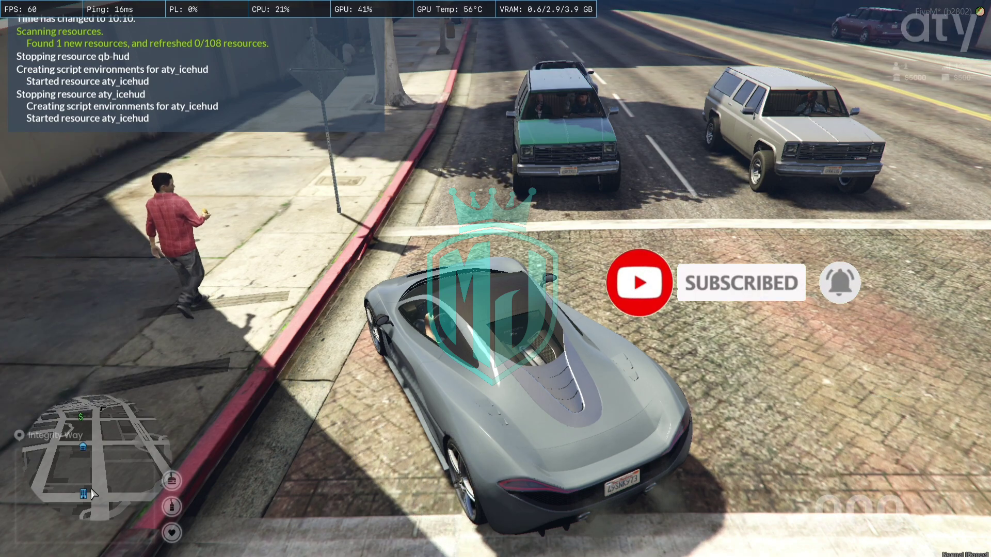
Drive the car along the road through the underpass to examine the HUD's speedometer, map and street name
key(w)
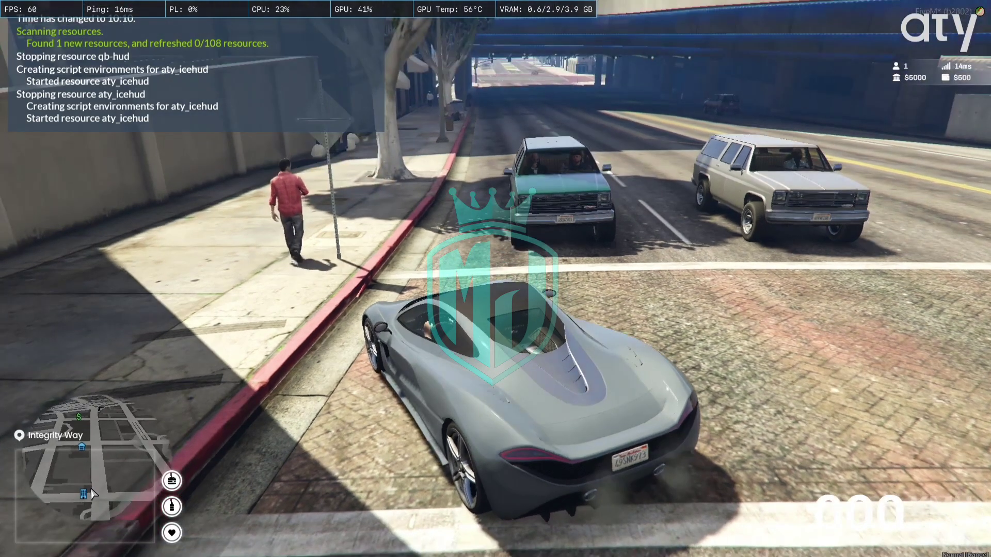
key(w)
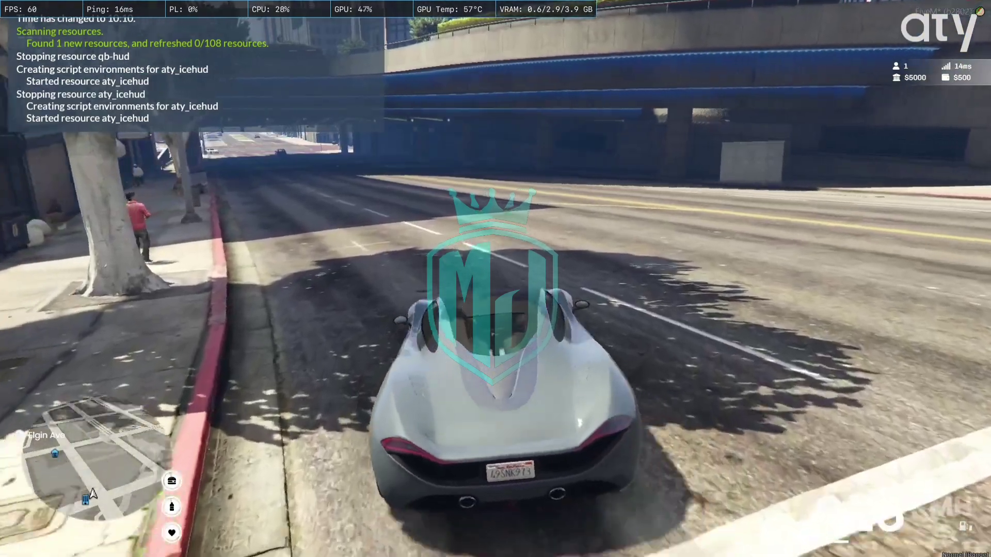
key(a)
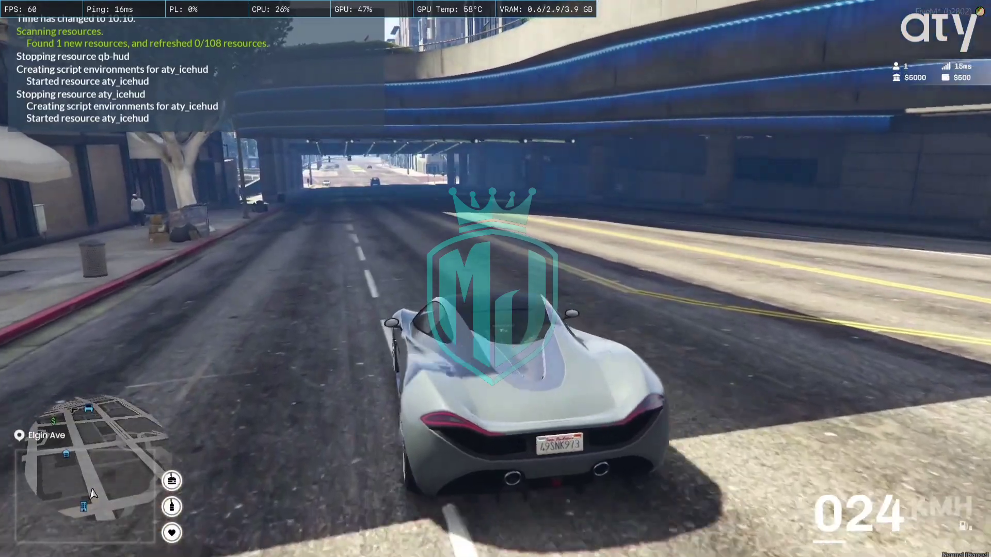
key(w)
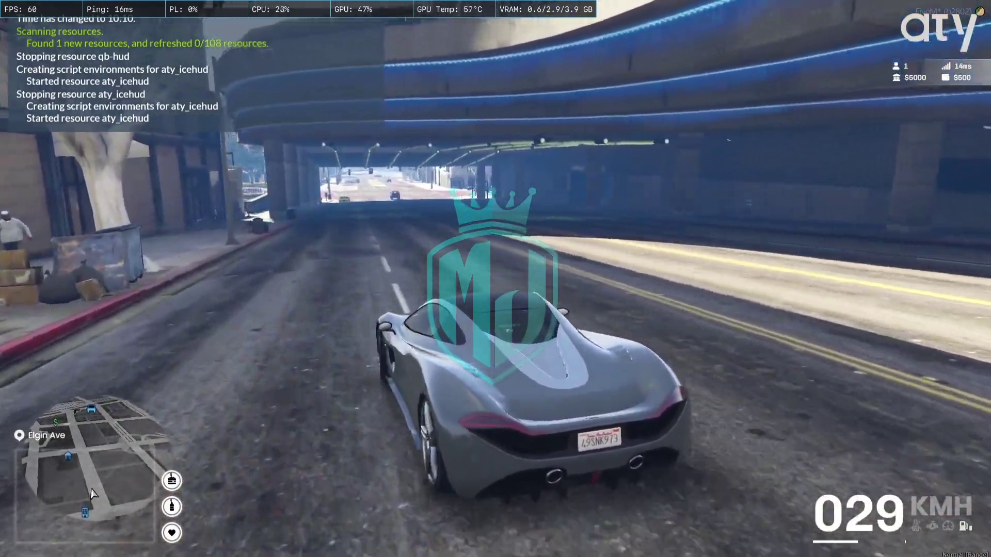
key(w)
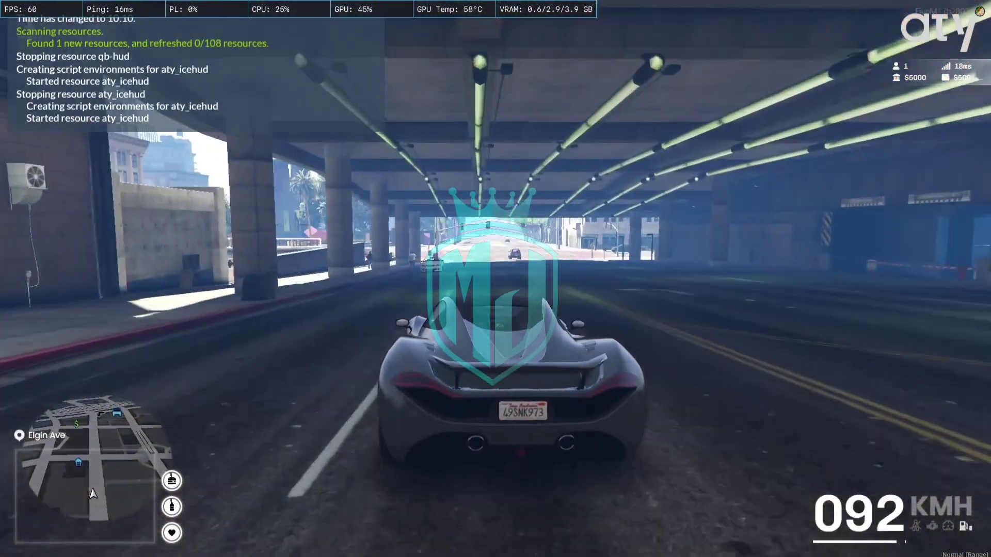
key(w)
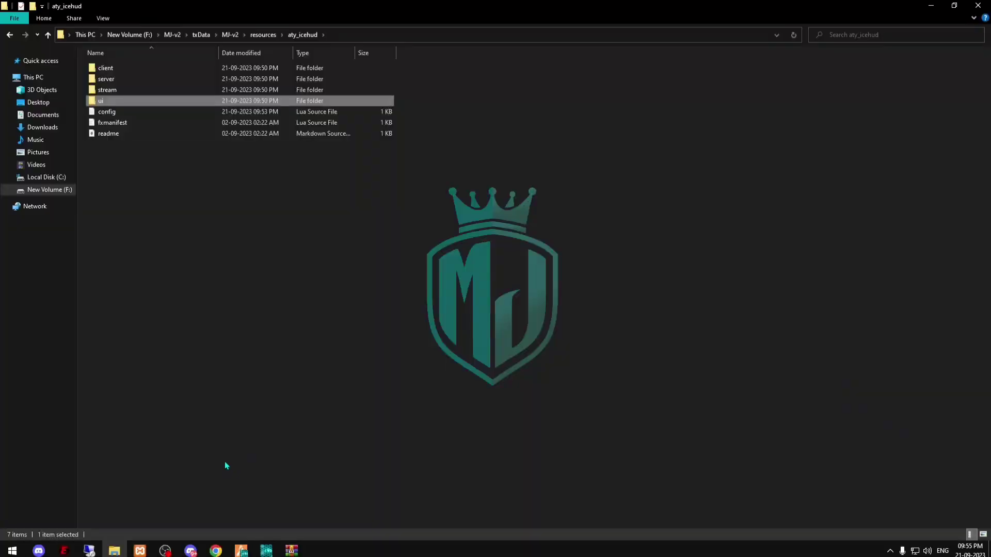
Return to the FiveM game to check the HUD and map with the character on foot
click(240, 551)
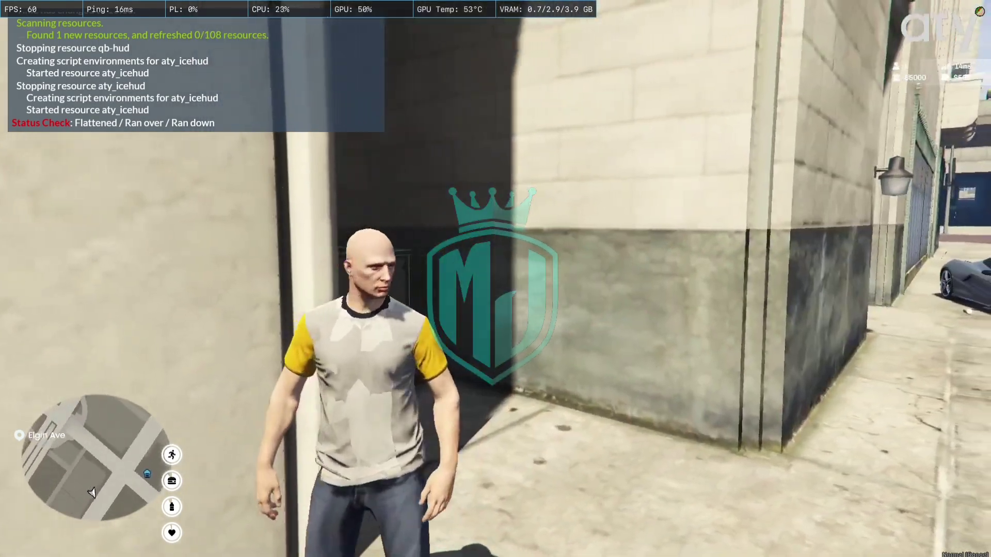